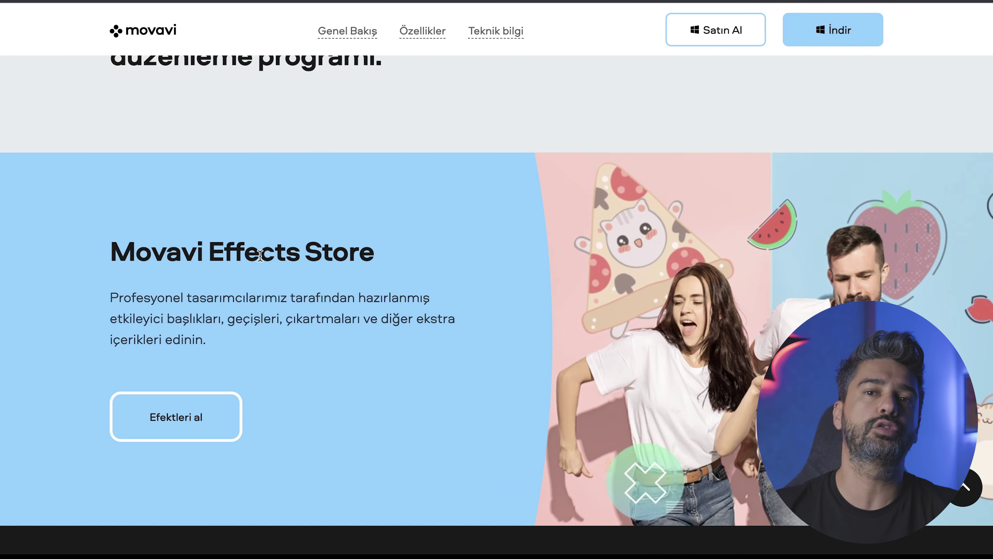
Examine the popular sets in the Movavi Effects Store and the Movavi Video Editor Plus 2022 product page.
{"action": "left_click", "coordinate": [193, 423]}
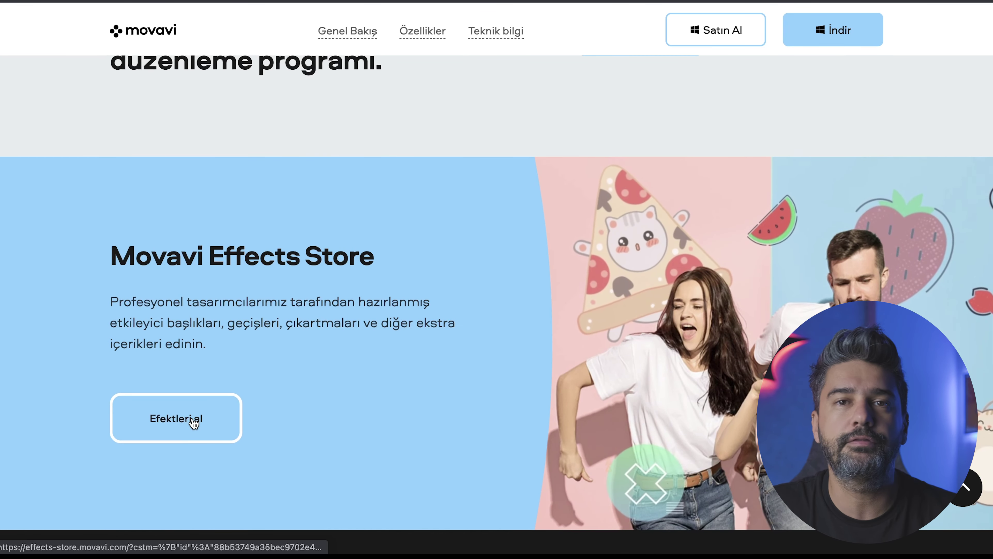
{"action": "scroll", "coordinate": [679, 244], "scroll_direction": "down", "scroll_amount": 10}
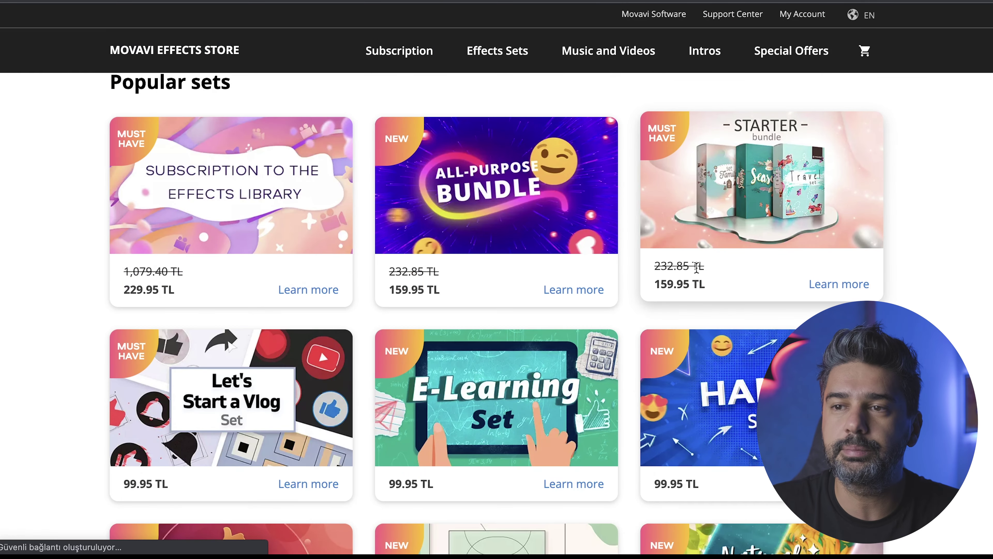
{"action": "scroll", "coordinate": [691, 260], "scroll_direction": "left", "scroll_amount": 5}
{"action": "scroll", "coordinate": [642, 301], "scroll_direction": "down", "scroll_amount": 4}
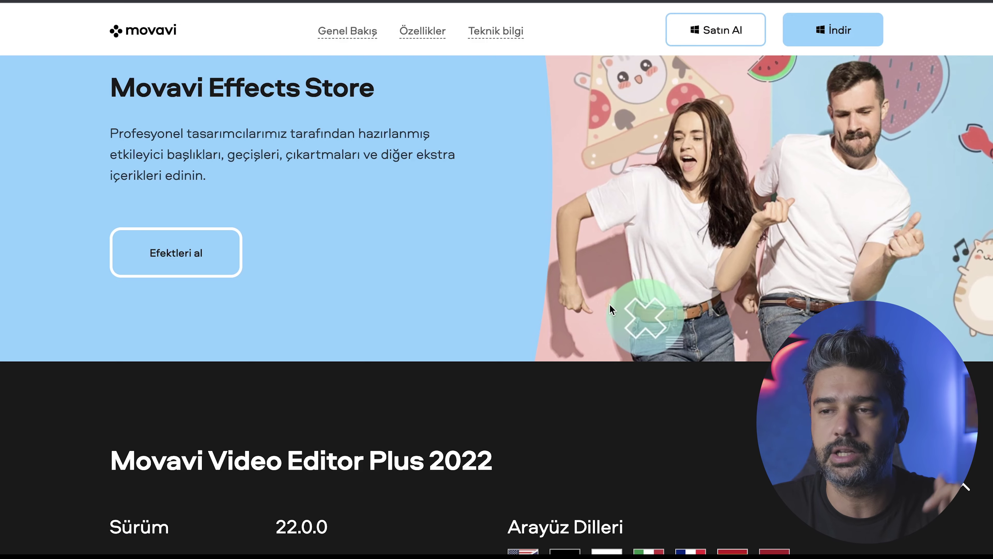
{"action": "scroll", "coordinate": [609, 304], "scroll_direction": "down", "scroll_amount": 15}
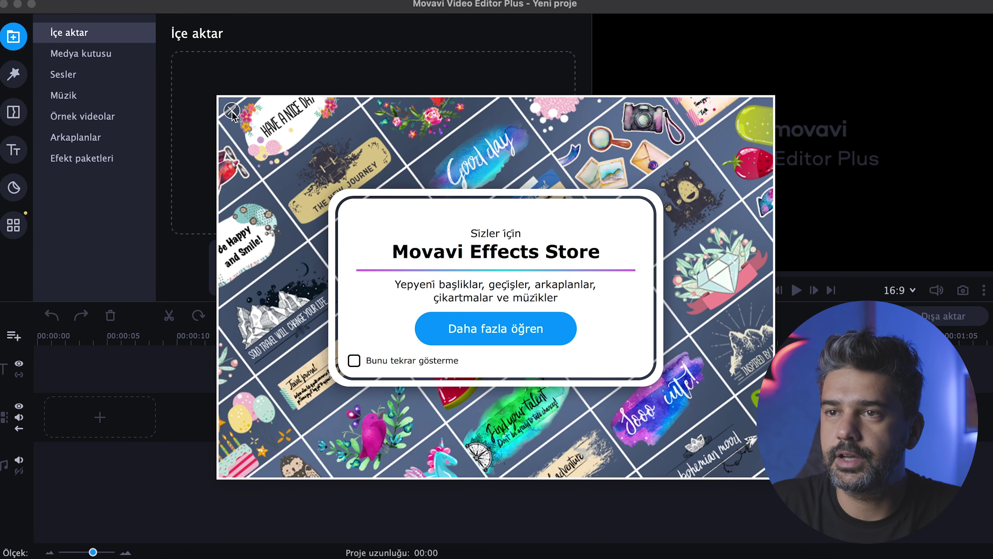
In Movavi Video Editor Plus, dismiss the Effects Store promotion, import ses efektleri.mp4 and place it at the start of the video track.
{"action": "left_click", "coordinate": [227, 112]}
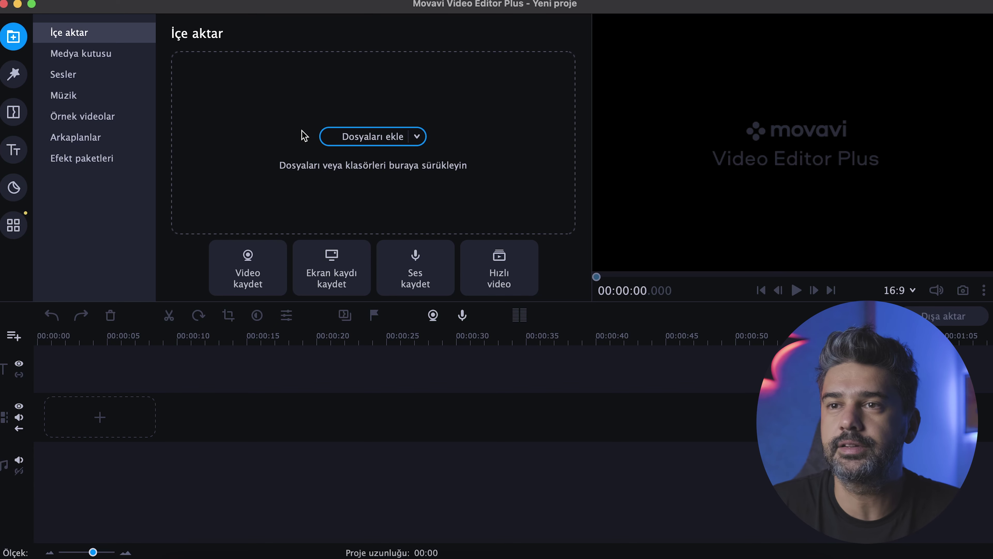
{"action": "left_click", "coordinate": [378, 145]}
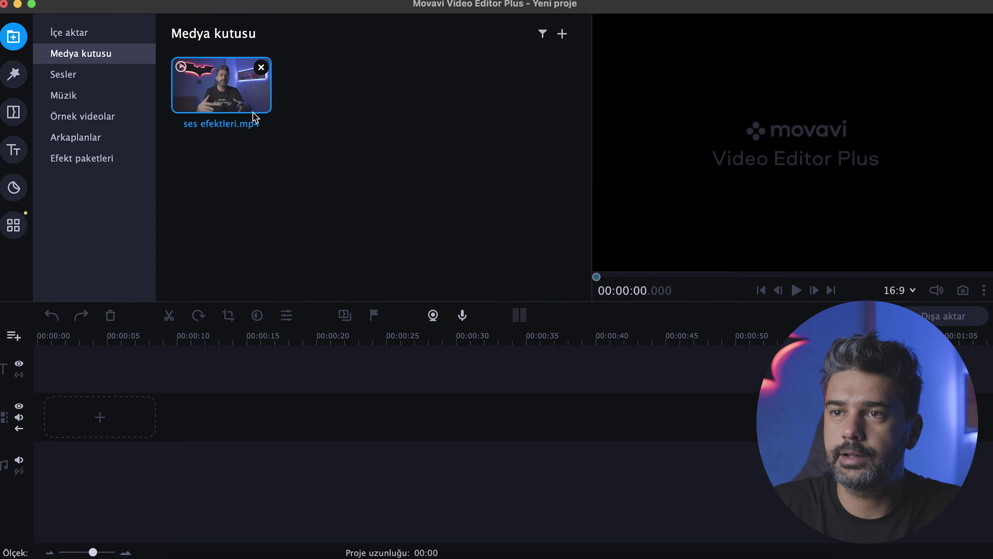
{"action": "left_click_drag", "start_coordinate": [228, 84], "coordinate": [55, 423]}
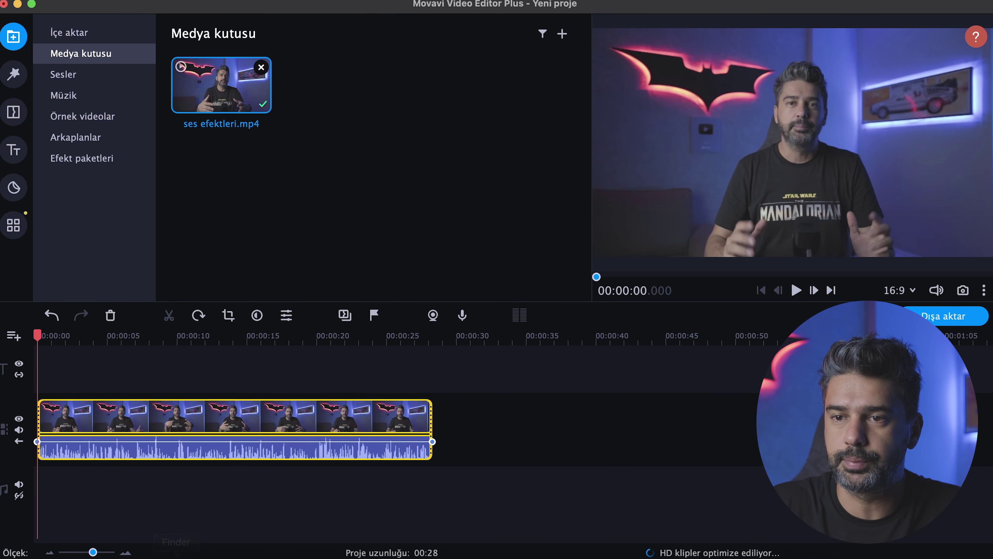
Split the ses efektleri.mp4 clip on the timeline at about 6.68 seconds.
{"action": "left_click", "coordinate": [125, 553]}
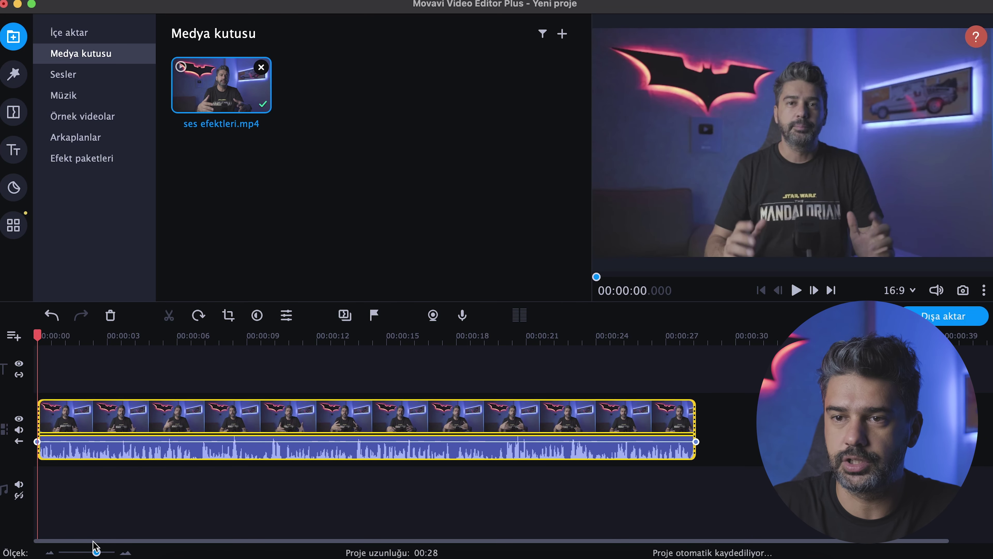
{"action": "left_click", "coordinate": [126, 552]}
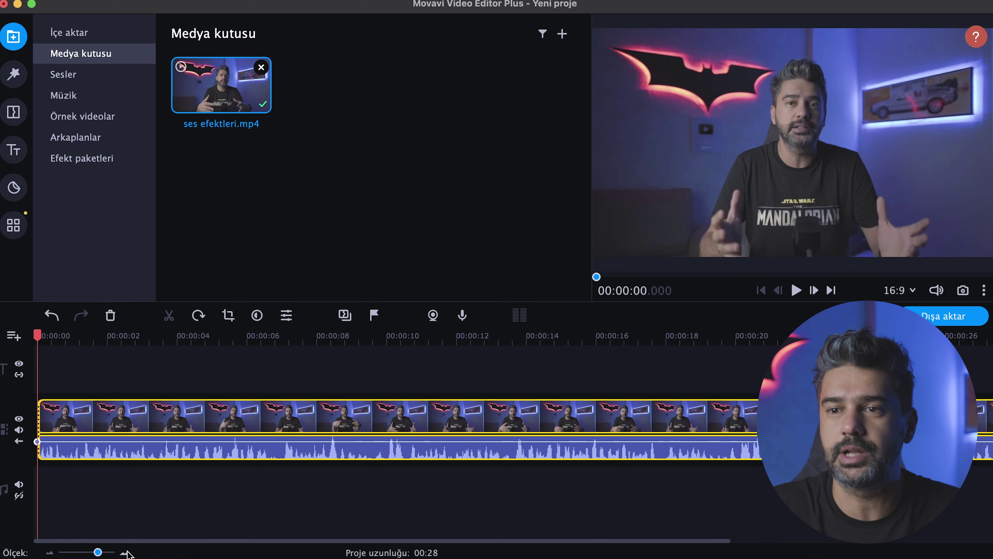
{"action": "key", "text": "space"}
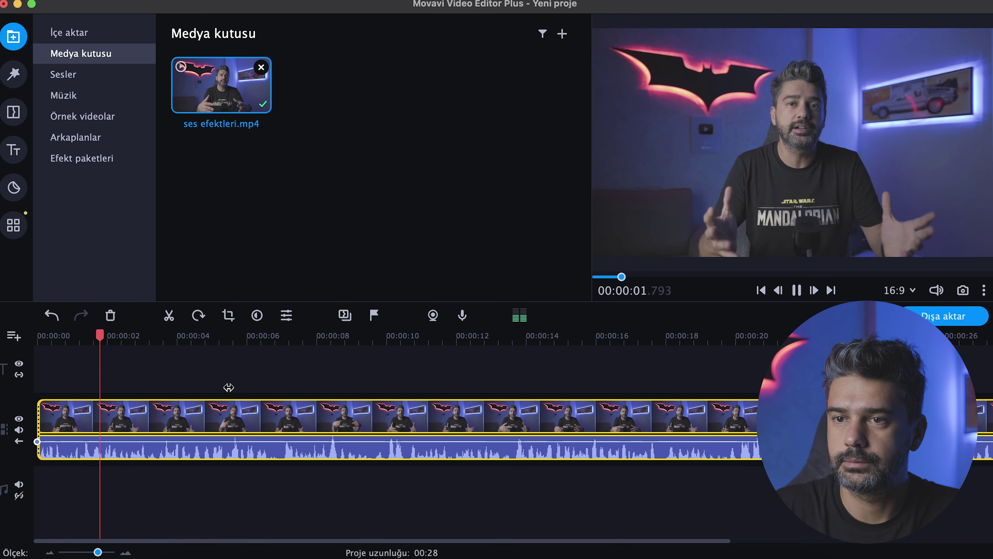
{"action": "left_click", "coordinate": [286, 337]}
{"action": "left_click", "coordinate": [270, 339]}
{"action": "left_click", "coordinate": [169, 316]}
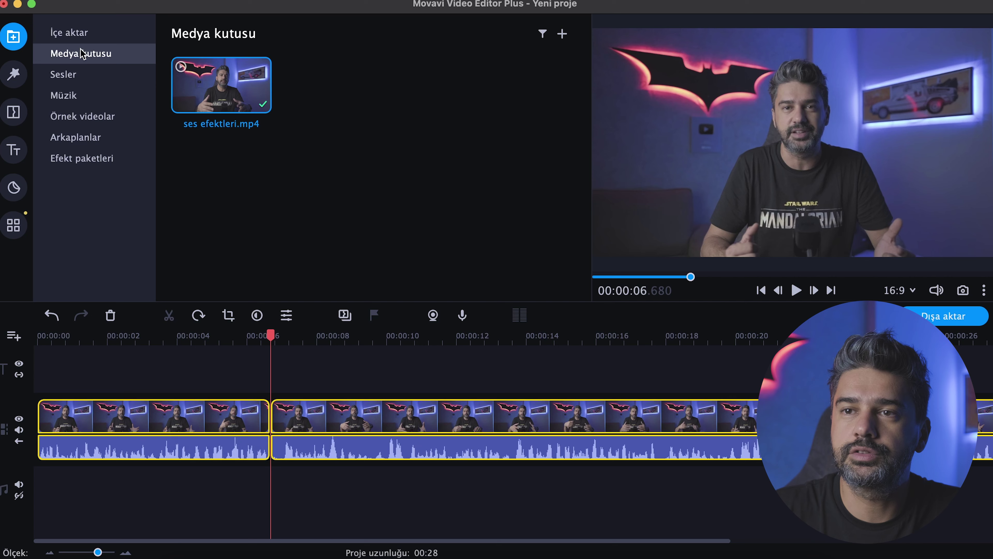
Look through the built-in sounds, music, sample videos, backgrounds and effect packages available for the project.
{"action": "left_click", "coordinate": [76, 74]}
{"action": "left_click", "coordinate": [84, 95]}
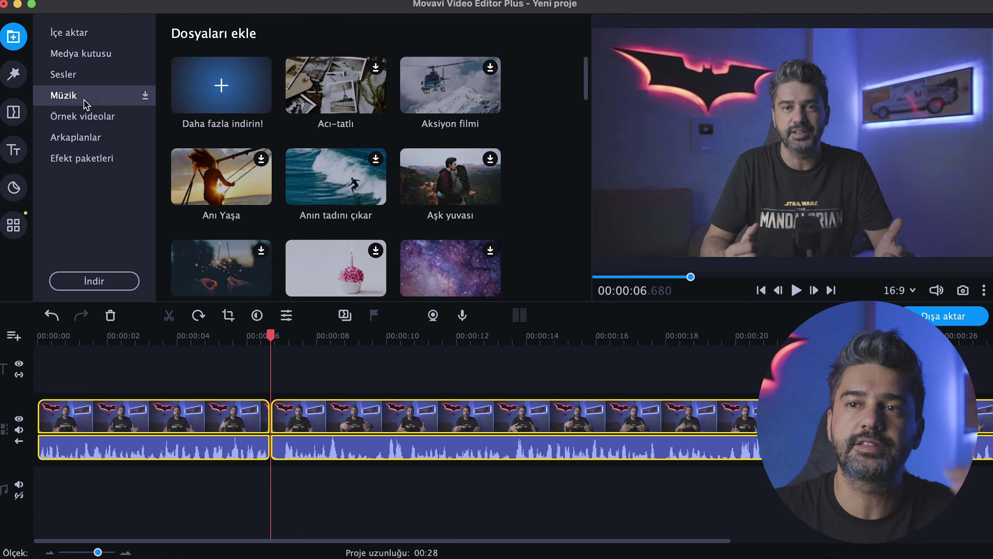
{"action": "left_click", "coordinate": [86, 116]}
{"action": "left_click", "coordinate": [89, 135]}
{"action": "left_click", "coordinate": [94, 160]}
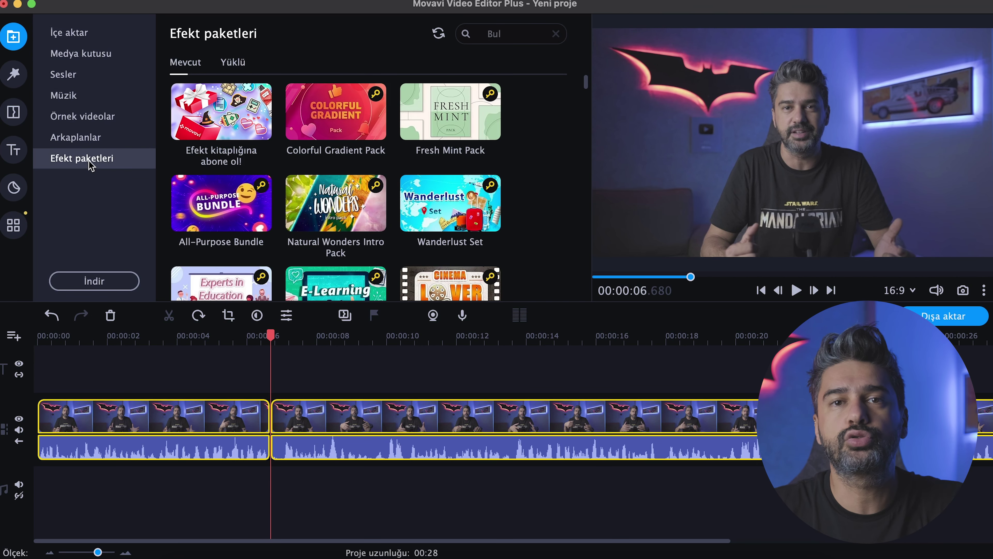
Examine the popular filters and the transition collections, including the Bulanıklık, Daire and Solma categories.
{"action": "left_click", "coordinate": [15, 75]}
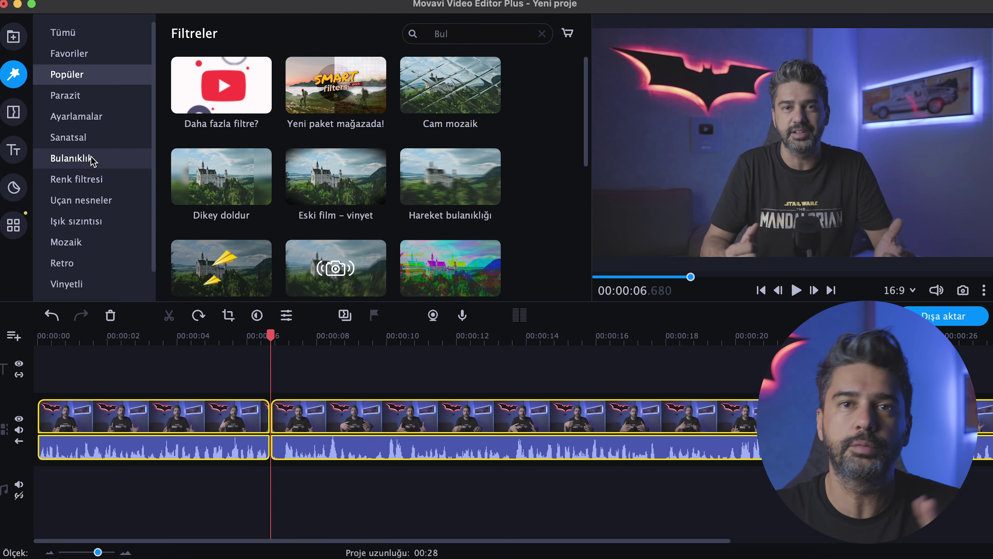
{"action": "left_click", "coordinate": [13, 112]}
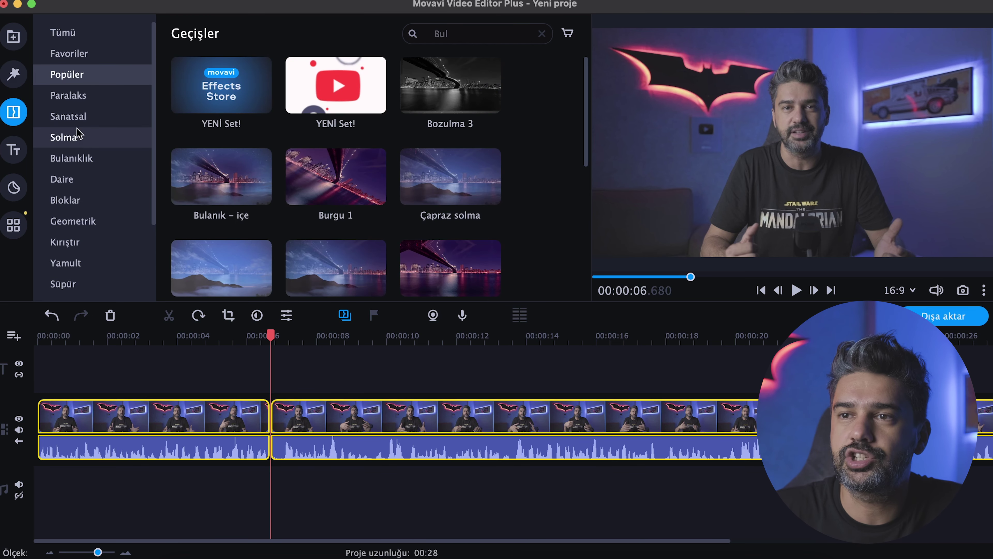
{"action": "scroll", "coordinate": [86, 124], "scroll_direction": "down", "scroll_amount": 4}
{"action": "scroll", "coordinate": [87, 123], "scroll_direction": "up", "scroll_amount": 4}
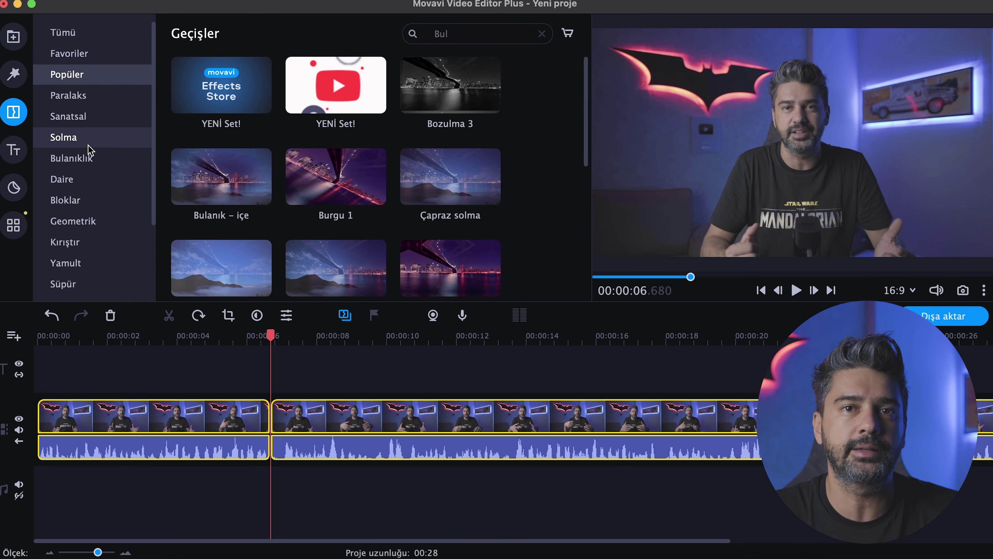
{"action": "left_click", "coordinate": [88, 156]}
{"action": "left_click", "coordinate": [77, 178]}
{"action": "left_click", "coordinate": [76, 135]}
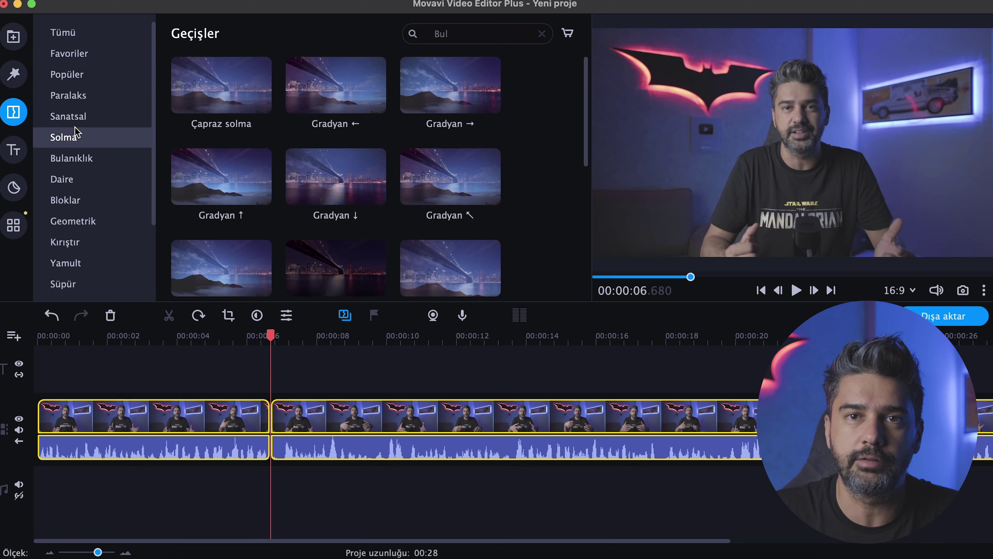
Examine the title templates in the Popüler and Basit categories.
{"action": "left_click", "coordinate": [13, 150]}
{"action": "scroll", "coordinate": [346, 172], "scroll_direction": "down", "scroll_amount": 5}
{"action": "scroll", "coordinate": [450, 164], "scroll_direction": "up", "scroll_amount": 5}
{"action": "scroll", "coordinate": [450, 164], "scroll_direction": "down", "scroll_amount": 5}
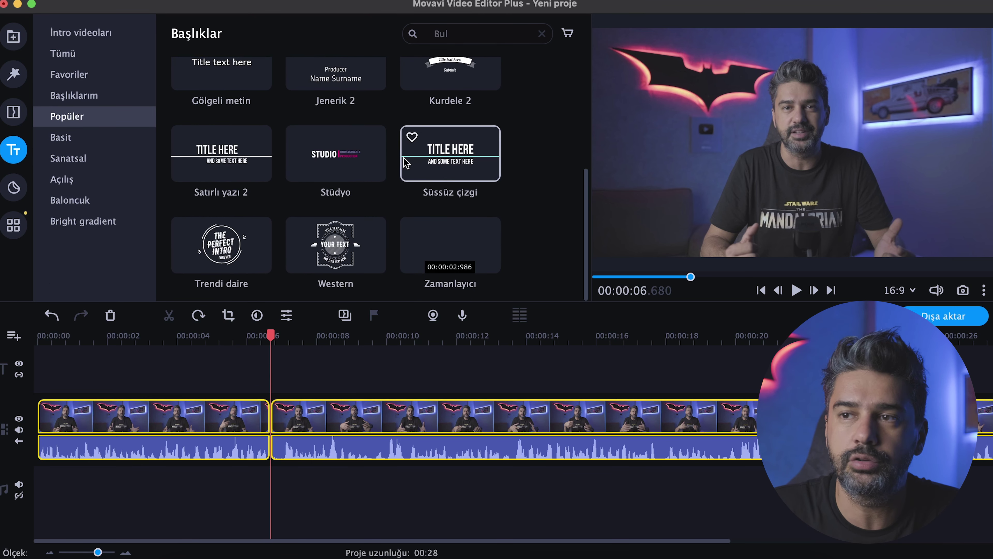
{"action": "scroll", "coordinate": [454, 163], "scroll_direction": "up", "scroll_amount": 2}
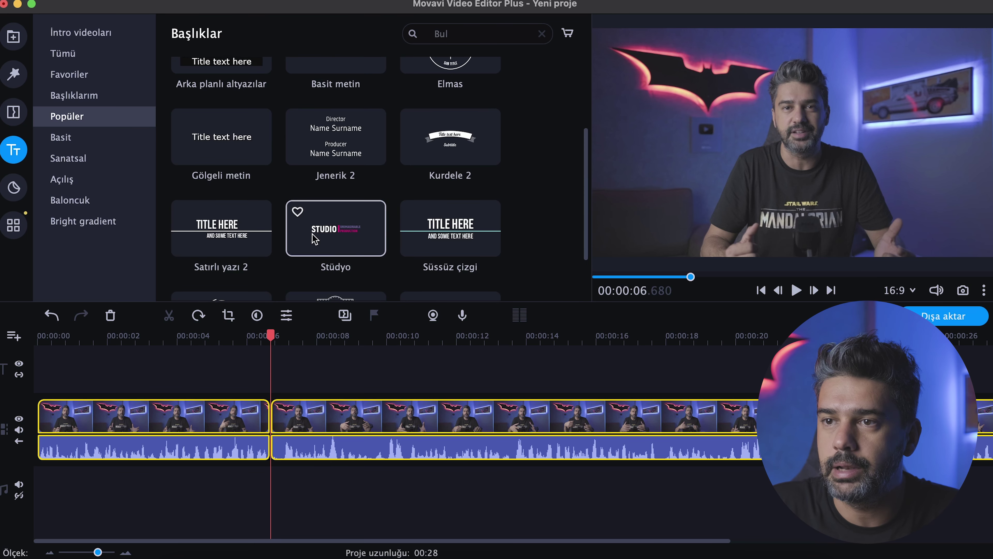
{"action": "scroll", "coordinate": [352, 219], "scroll_direction": "up", "scroll_amount": 3}
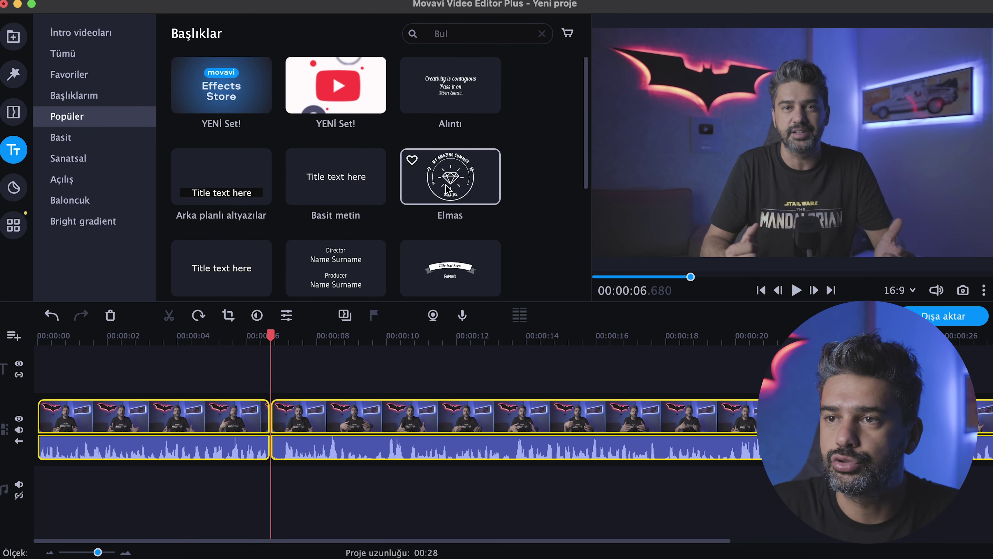
{"action": "left_click", "coordinate": [90, 136]}
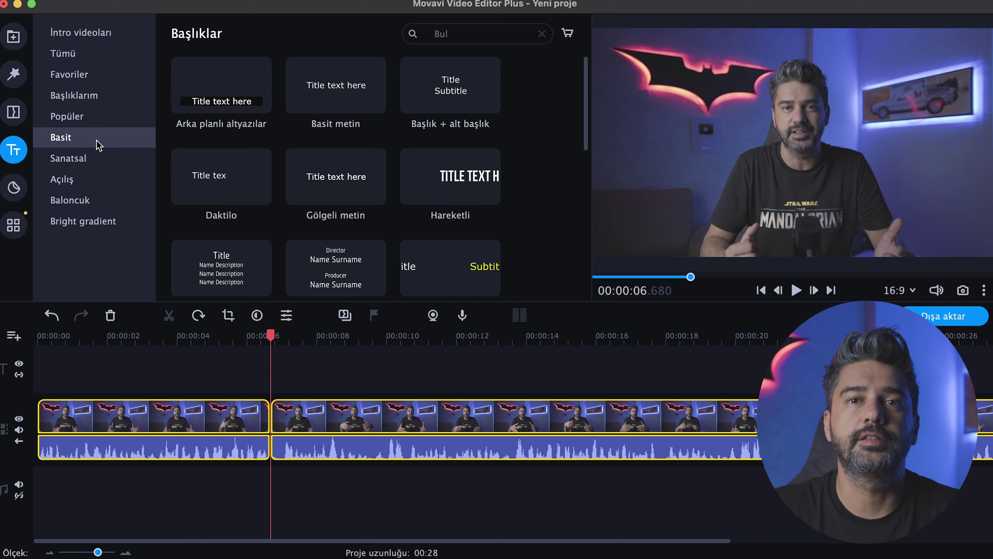
Try the Bright gradient title Social networks 5 at the split point, preview its animation, and undo its placement.
{"action": "left_click", "coordinate": [86, 222]}
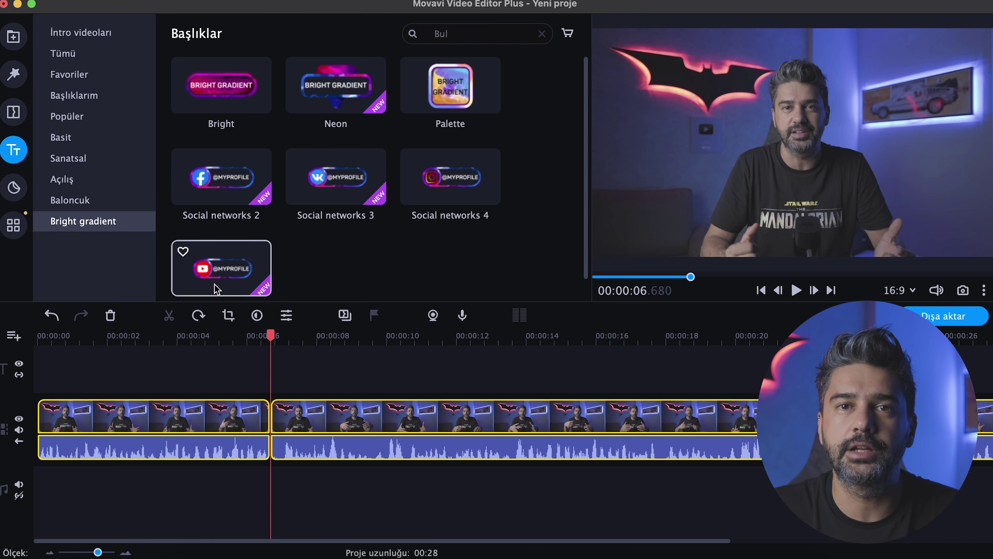
{"action": "left_click_drag", "start_coordinate": [229, 268], "coordinate": [276, 379]}
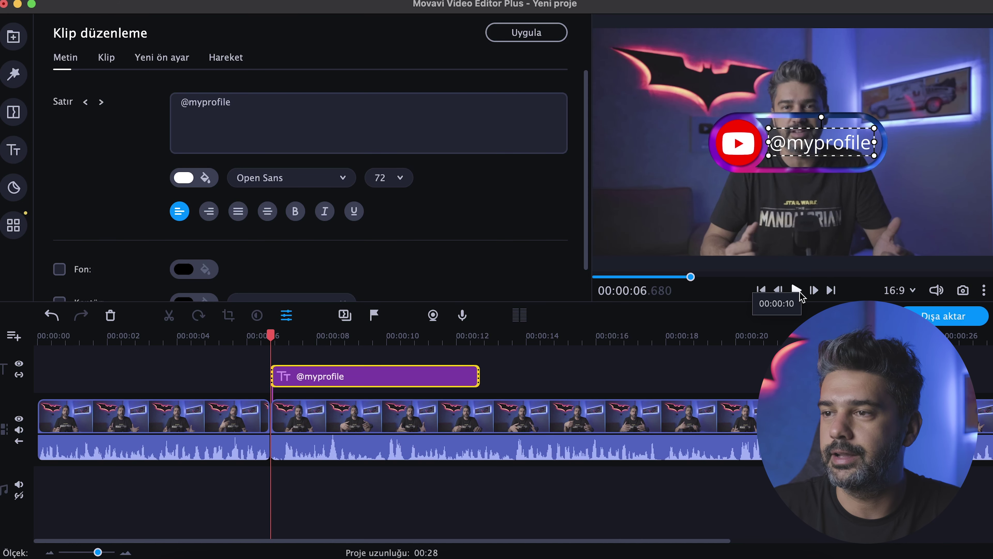
{"action": "left_click", "coordinate": [796, 292]}
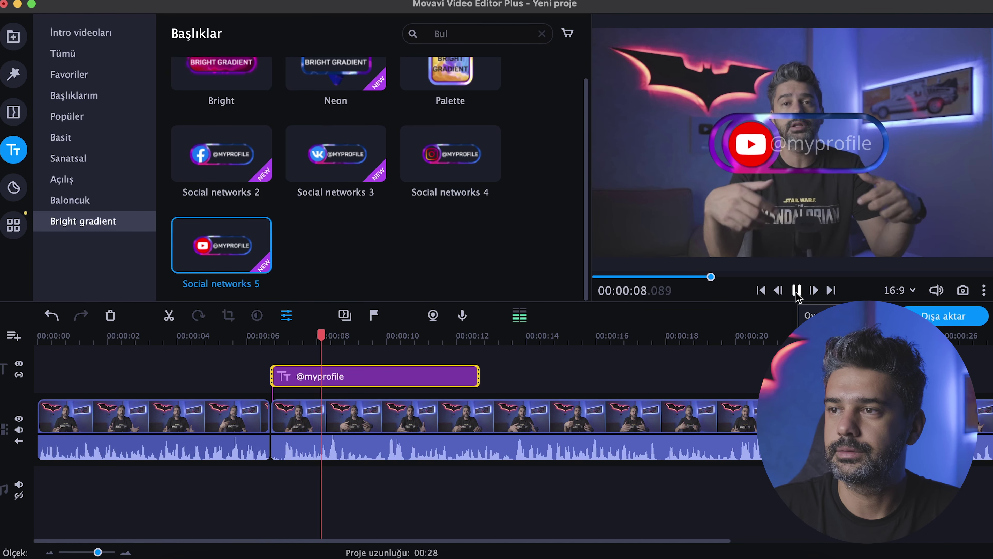
{"action": "key", "text": "space"}
{"action": "left_click", "coordinate": [354, 393]}
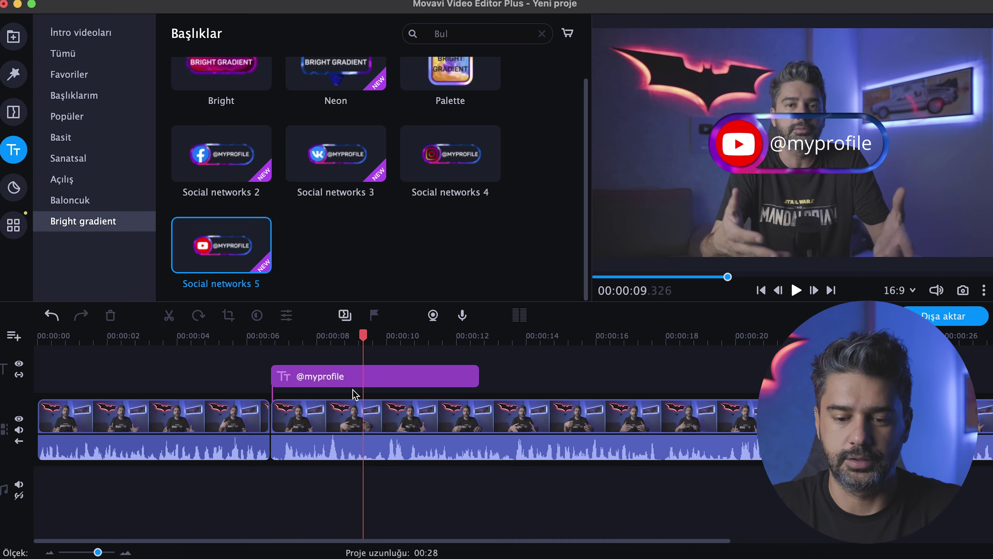
{"action": "key", "text": "super+z"}
Examine the sticker collections, including the Taslak, Oklar, İşaretler, Aşk, Şekiller and Maskeler categories.
{"action": "left_click", "coordinate": [13, 189]}
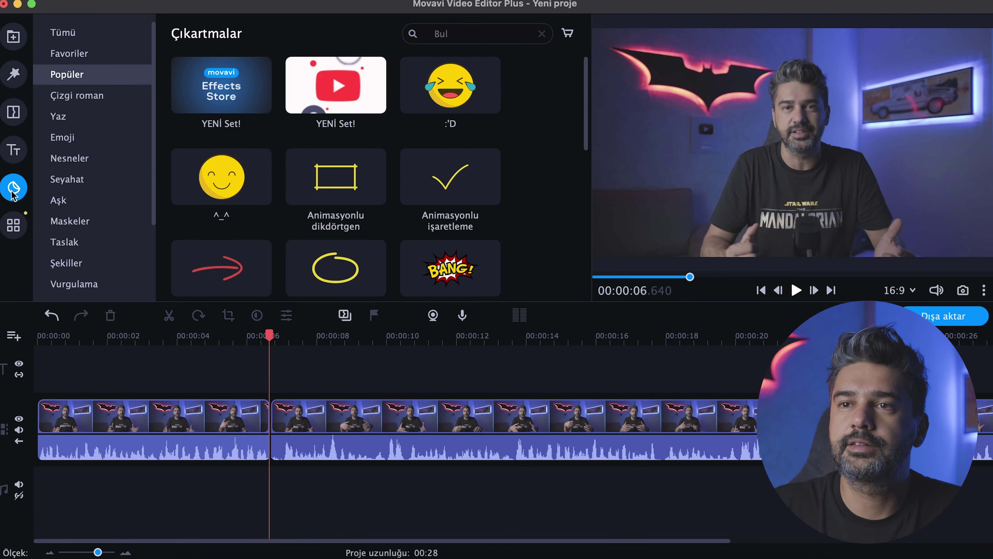
{"action": "scroll", "coordinate": [86, 141], "scroll_direction": "down", "scroll_amount": 3}
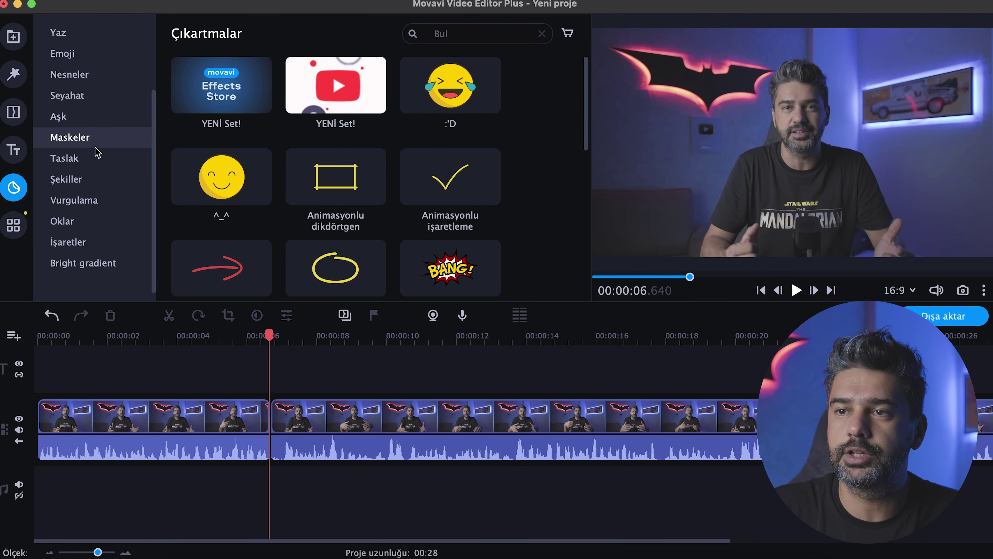
{"action": "left_click", "coordinate": [95, 157]}
{"action": "left_click", "coordinate": [93, 184]}
{"action": "left_click", "coordinate": [83, 221]}
{"action": "left_click", "coordinate": [76, 239]}
{"action": "left_click", "coordinate": [93, 136]}
{"action": "left_click", "coordinate": [89, 116]}
{"action": "left_click", "coordinate": [88, 177]}
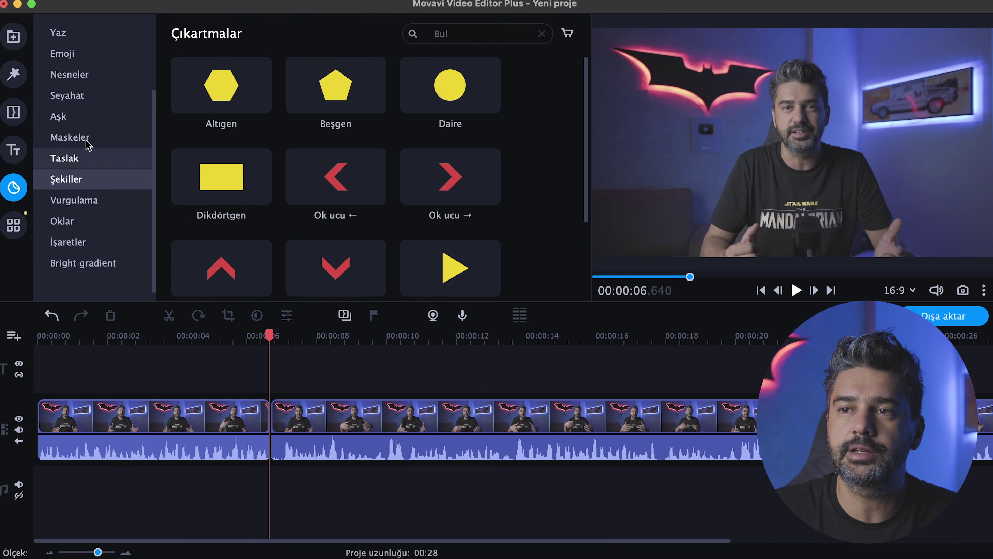
{"action": "left_click", "coordinate": [88, 137]}
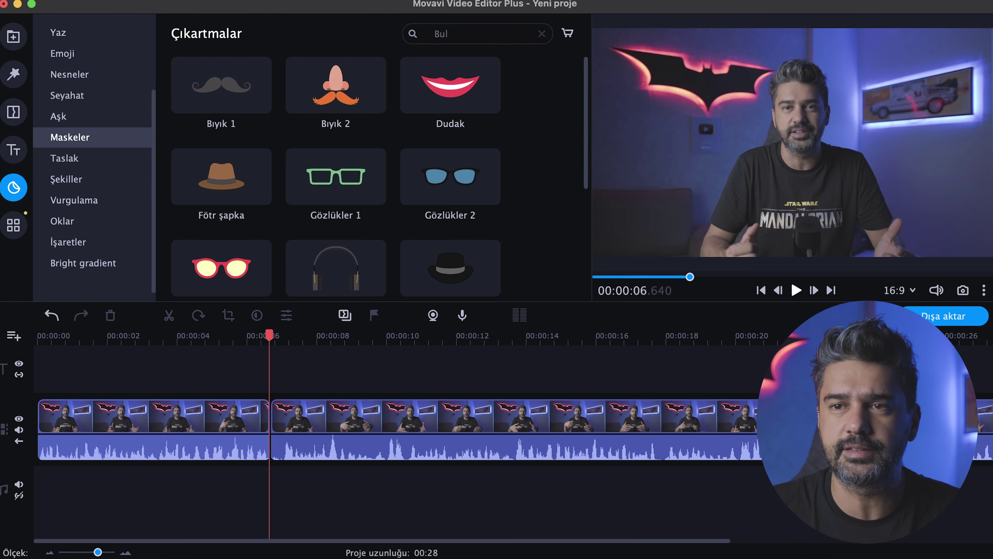
Review the full set of video editing tools, from Renk ayarları to Yavaş çekim.
{"action": "left_click", "coordinate": [8, 233]}
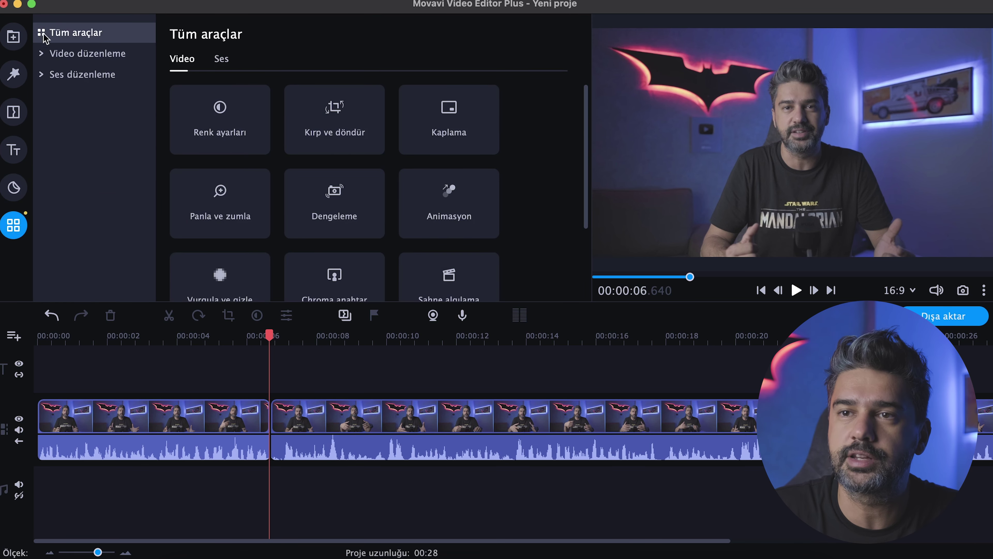
{"action": "left_click", "coordinate": [42, 51]}
{"action": "left_click", "coordinate": [78, 53]}
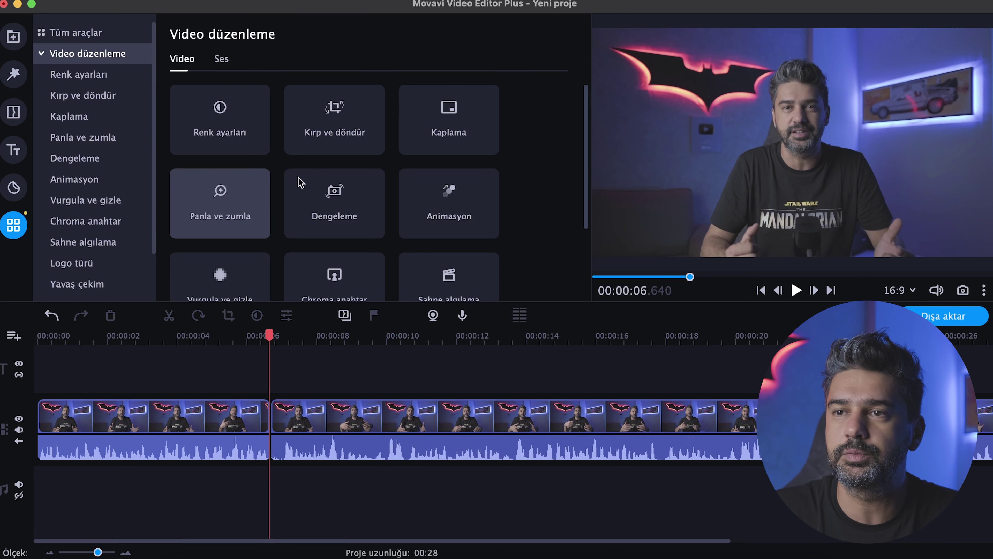
{"action": "scroll", "coordinate": [501, 169], "scroll_direction": "down", "scroll_amount": 2}
{"action": "scroll", "coordinate": [501, 169], "scroll_direction": "up", "scroll_amount": 2}
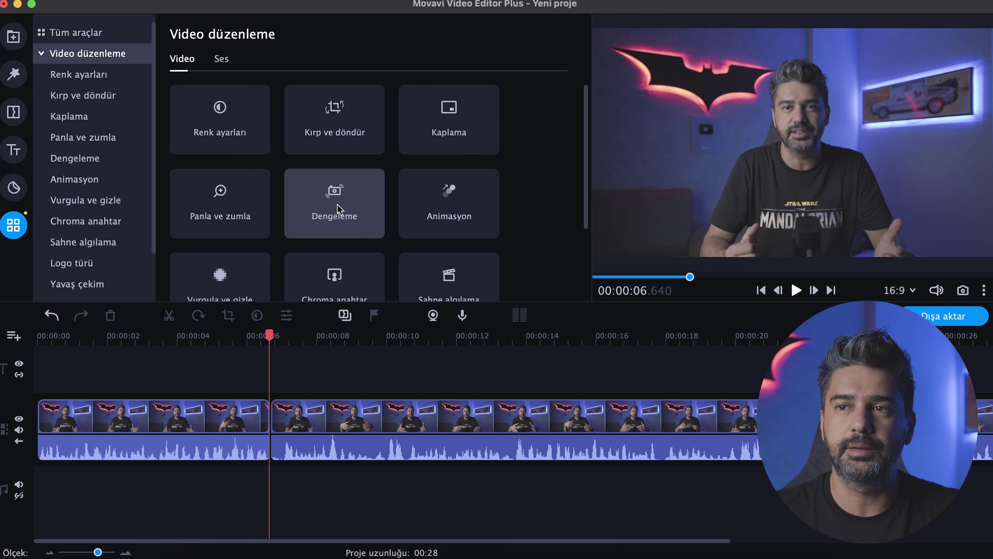
{"action": "scroll", "coordinate": [430, 197], "scroll_direction": "down", "scroll_amount": 3}
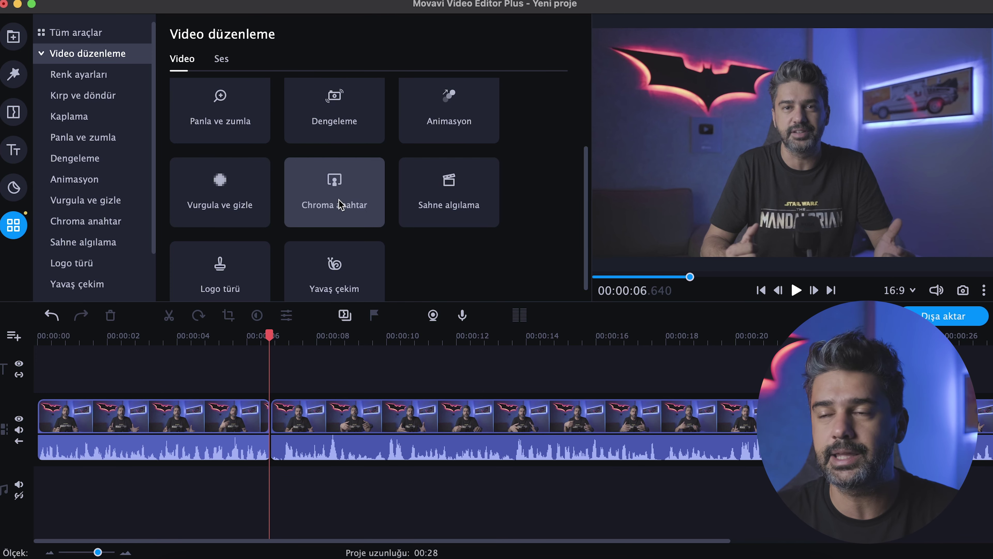
{"action": "scroll", "coordinate": [354, 206], "scroll_direction": "down", "scroll_amount": 1}
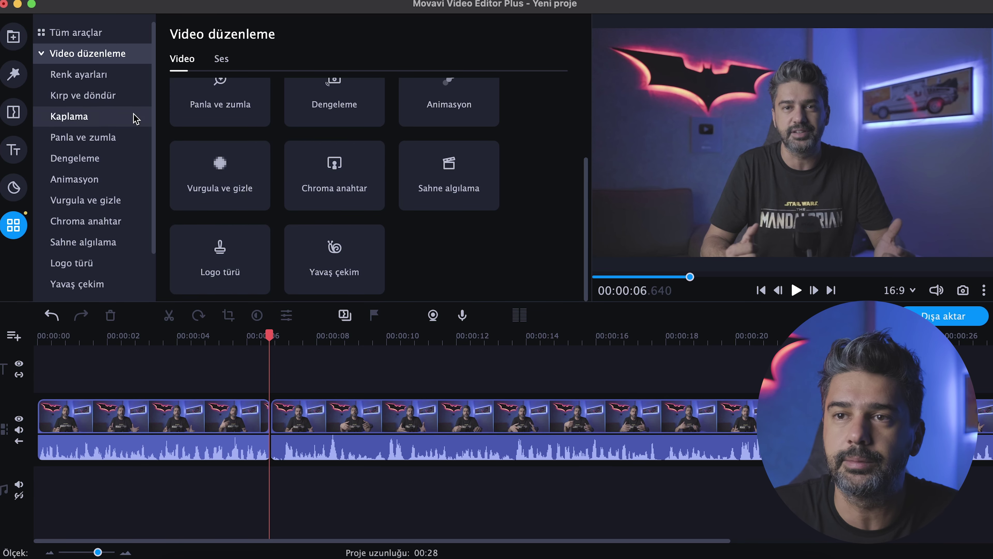
Show the available audio editing tools under Ses düzenleme.
{"action": "left_click", "coordinate": [117, 54]}
{"action": "left_click", "coordinate": [127, 76]}
{"action": "left_click", "coordinate": [129, 80]}
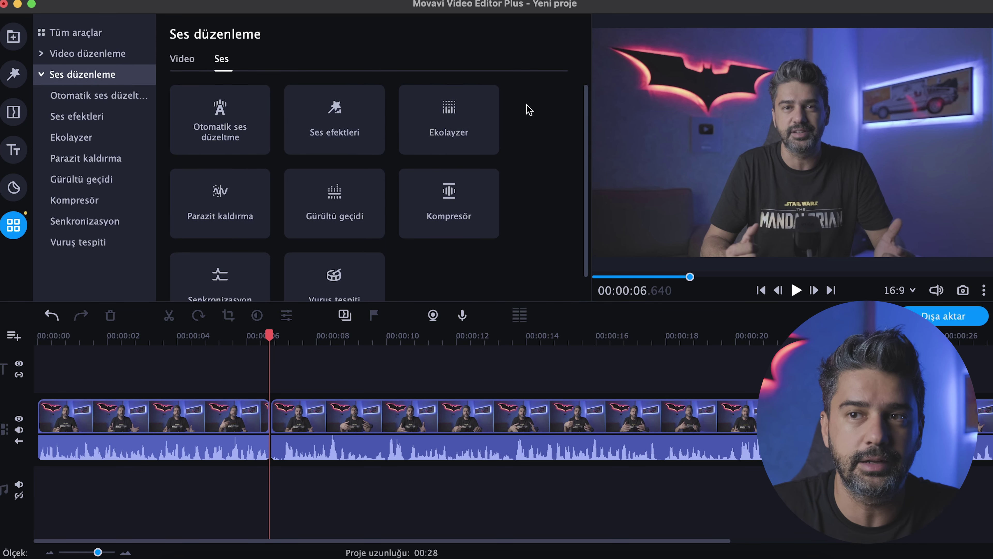
Examine each audio editing tool, from Otomatik ses düzeltme and Ses efektleri through Ekolayzer and Kompresör to Vuruş tespiti.
{"action": "left_click", "coordinate": [230, 152]}
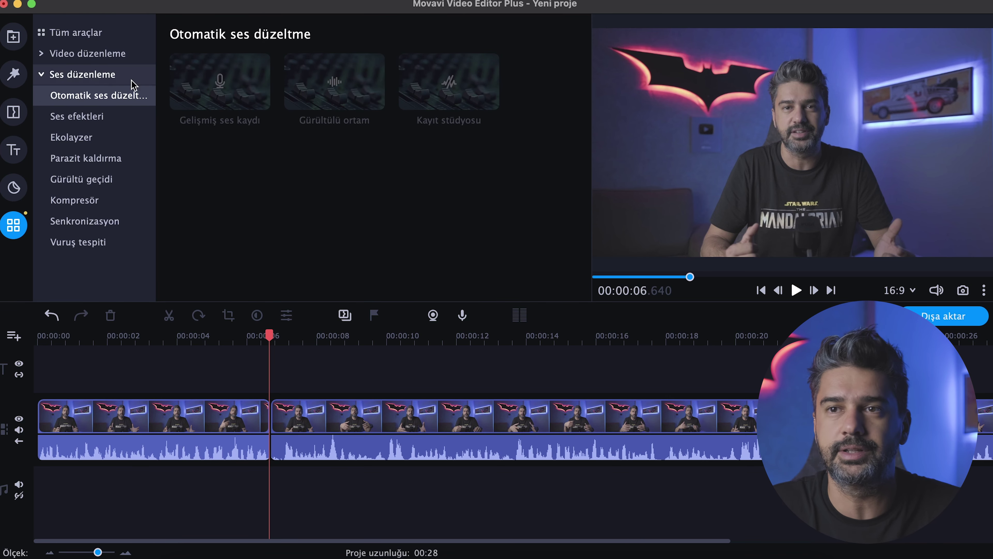
{"action": "left_click", "coordinate": [146, 81]}
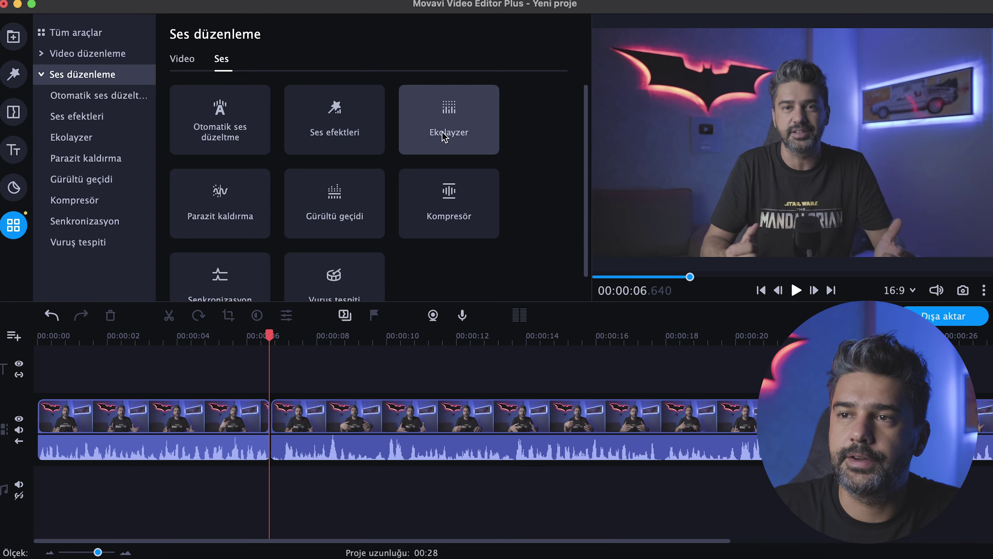
{"action": "left_click", "coordinate": [336, 135]}
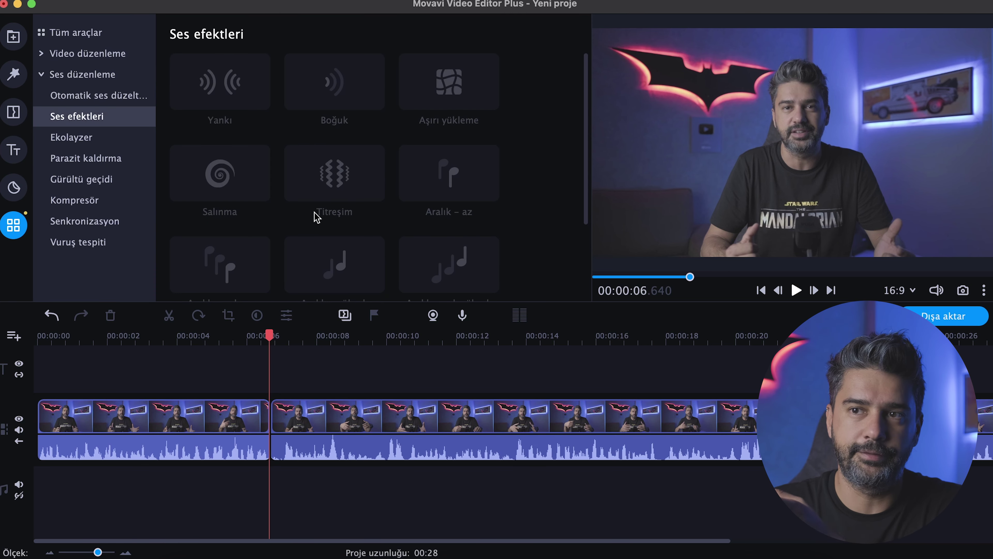
{"action": "left_click", "coordinate": [112, 135]}
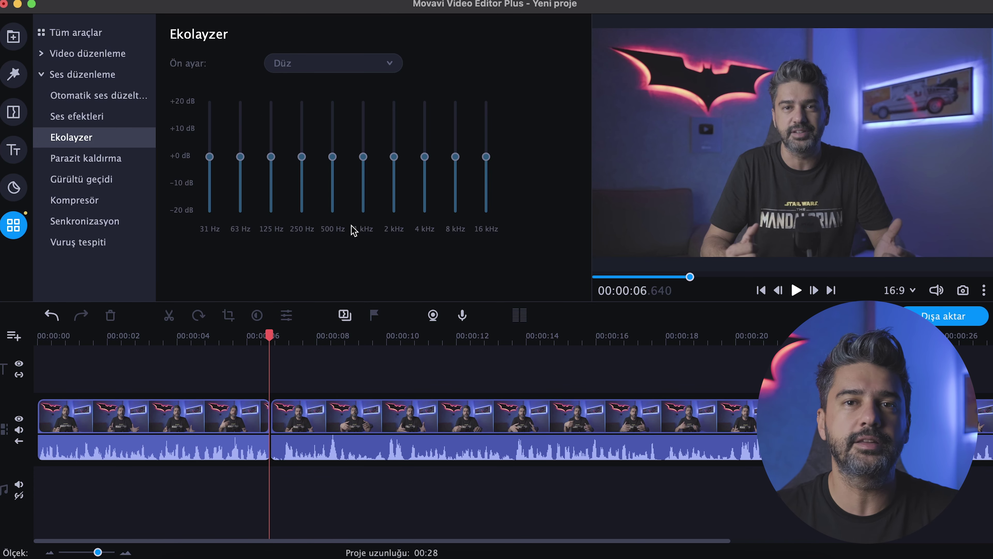
{"action": "left_click", "coordinate": [110, 161]}
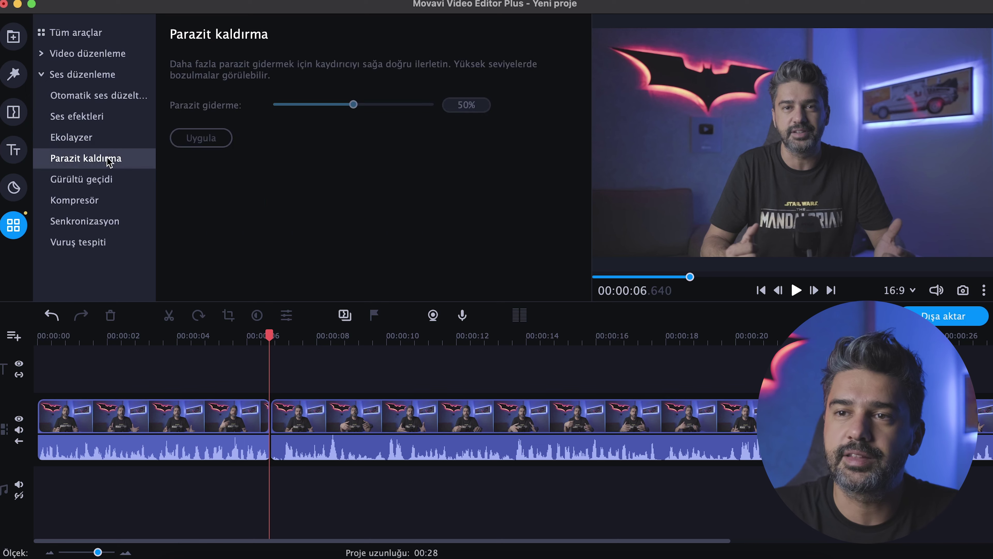
{"action": "left_click", "coordinate": [95, 181]}
{"action": "left_click", "coordinate": [105, 200]}
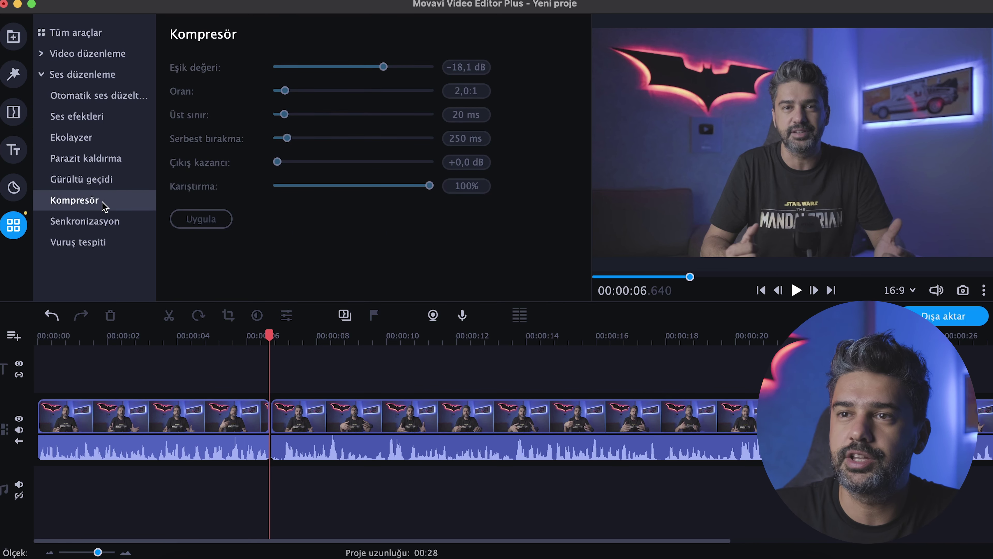
{"action": "left_click", "coordinate": [102, 215]}
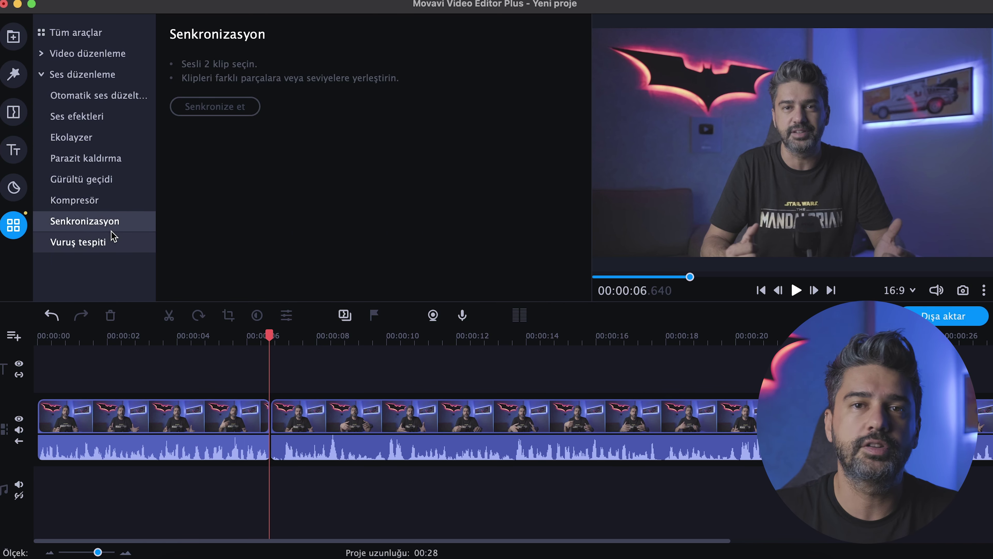
{"action": "left_click", "coordinate": [112, 246]}
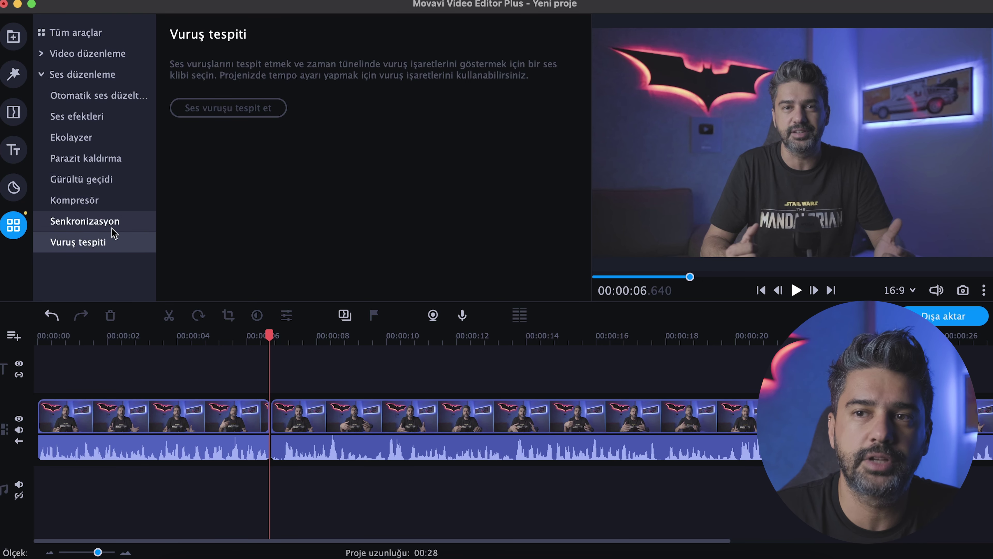
Review the settings of Gürültü geçidi, Kompresör, Senkronizasyon and Vuruş tespiti once more.
{"action": "left_click", "coordinate": [104, 191]}
{"action": "left_click", "coordinate": [107, 181]}
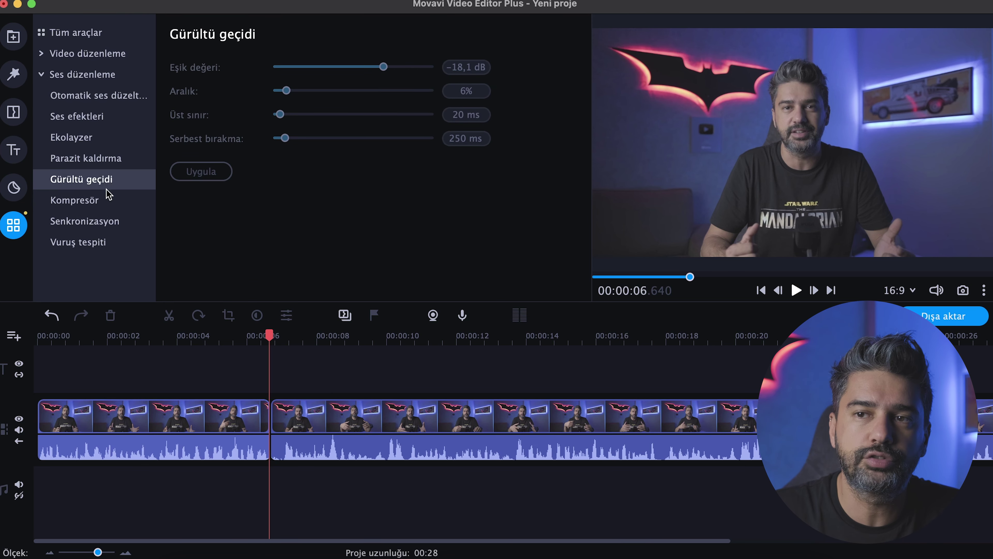
{"action": "left_click", "coordinate": [106, 202]}
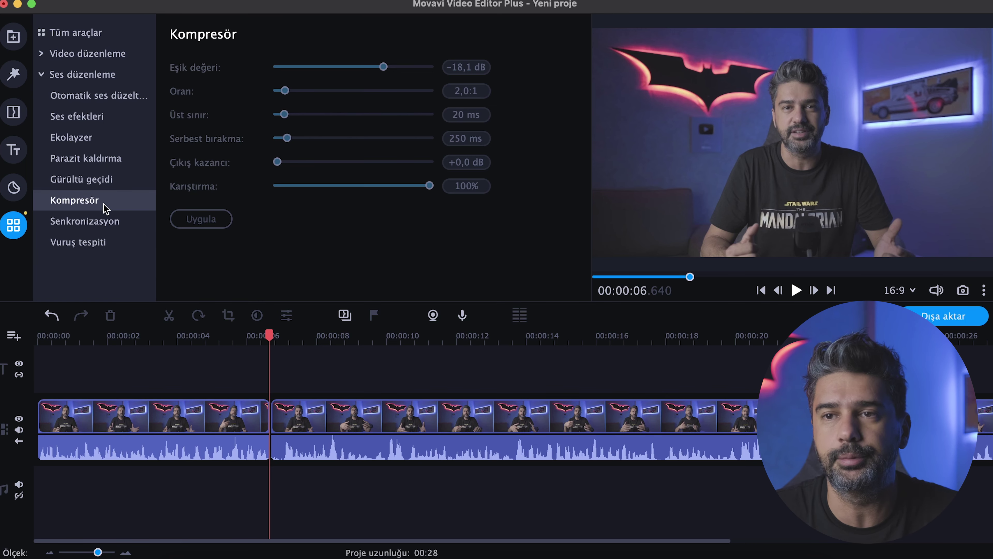
{"action": "left_click", "coordinate": [111, 229]}
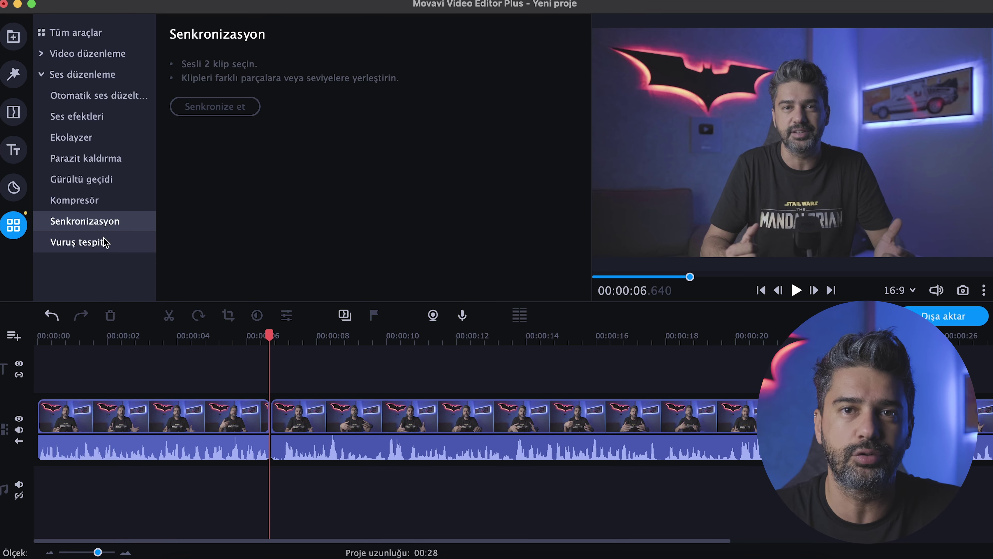
{"action": "left_click", "coordinate": [108, 244]}
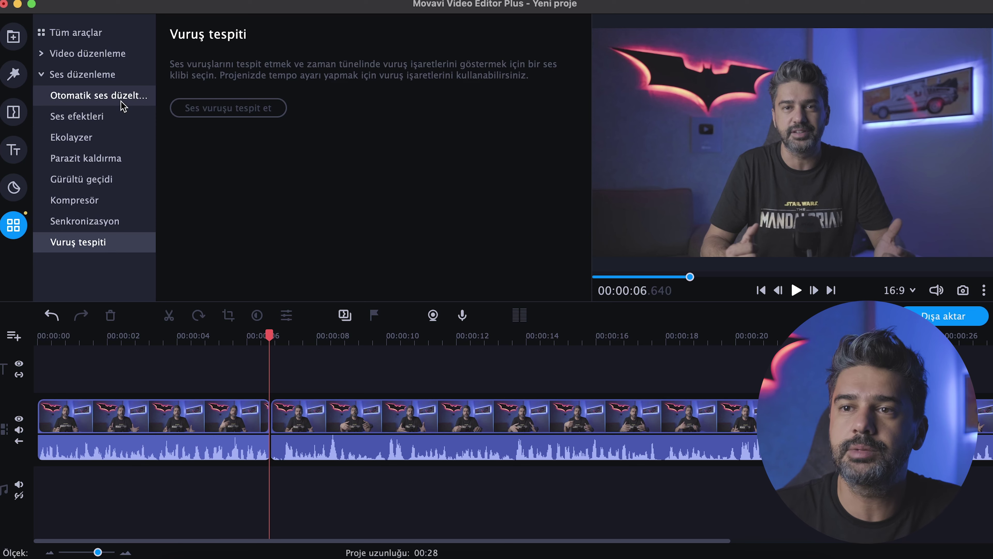
Show the Ses efektleri collection and play the project from the start to hear the original audio.
{"action": "left_click", "coordinate": [120, 113]}
{"action": "left_click_drag", "start_coordinate": [690, 277], "coordinate": [596, 276]}
{"action": "left_click", "coordinate": [797, 290]}
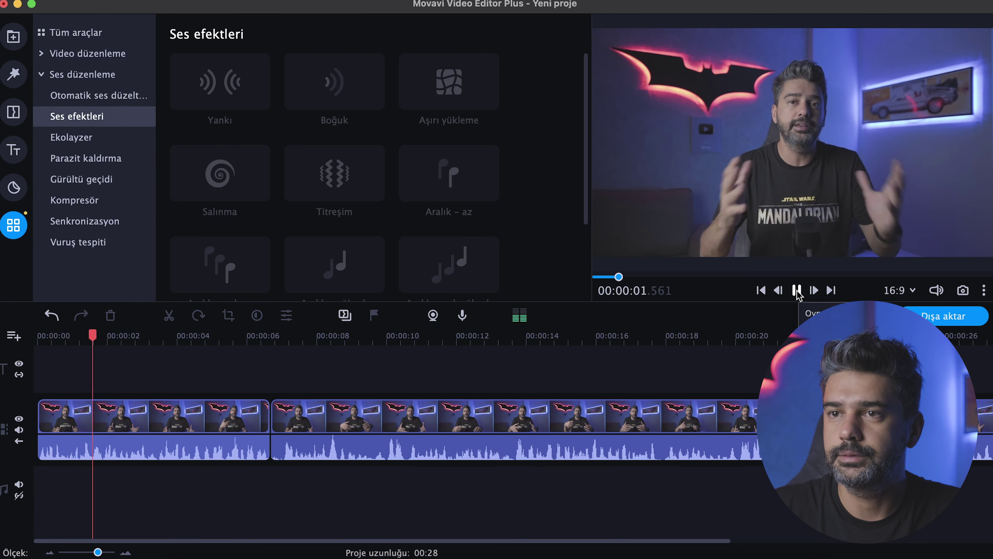
{"action": "key", "text": "space"}
Apply the Yankı audio effect to the first clip and play it from the start to hear the echo.
{"action": "left_click", "coordinate": [221, 414]}
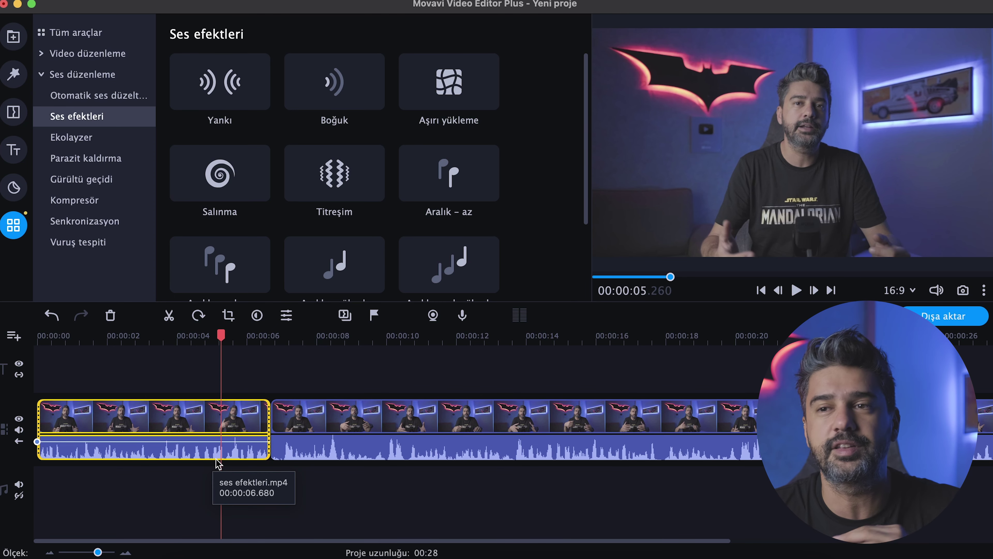
{"action": "left_click_drag", "start_coordinate": [227, 84], "coordinate": [144, 452]}
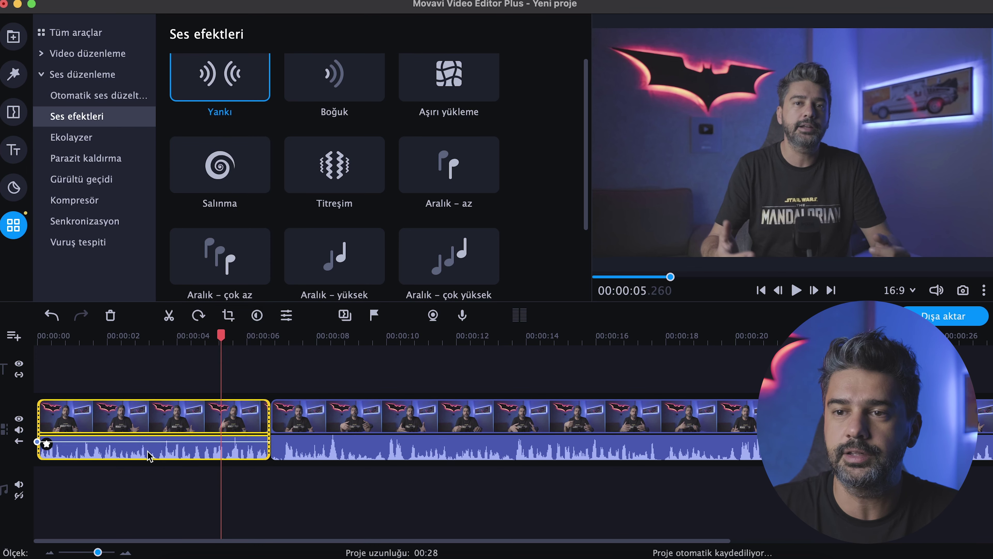
{"action": "left_click_drag", "start_coordinate": [221, 336], "coordinate": [37, 336]}
{"action": "left_click", "coordinate": [796, 290]}
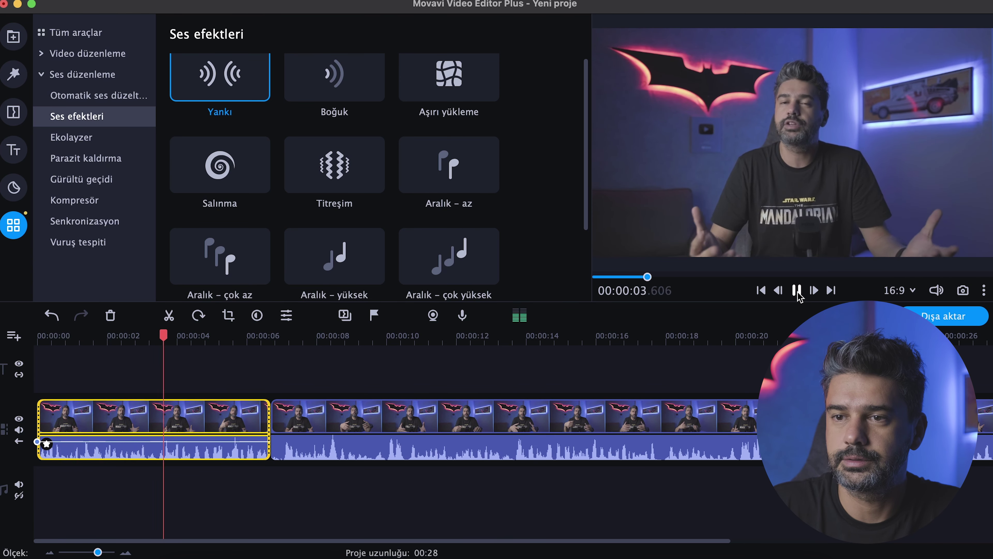
{"action": "left_click", "coordinate": [282, 336]}
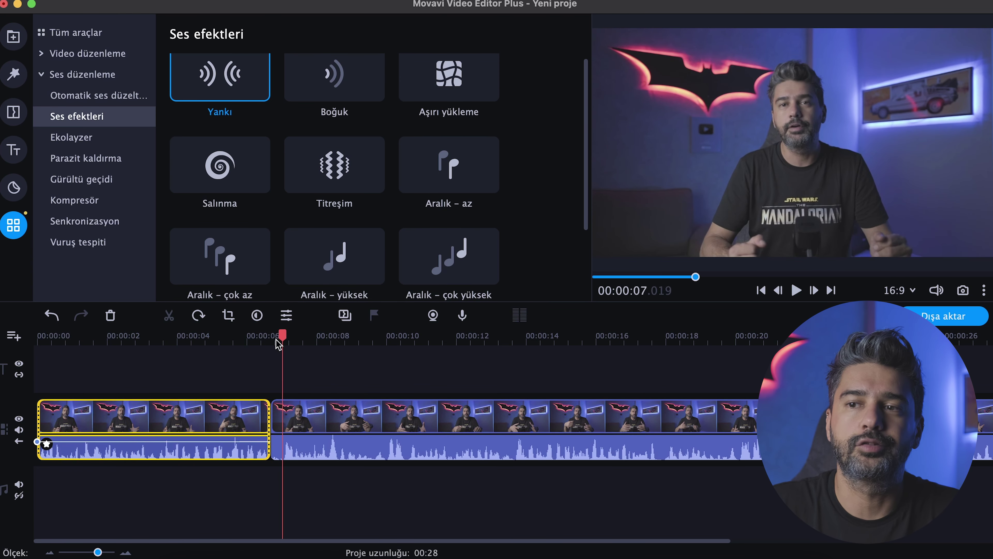
{"action": "left_click_drag", "start_coordinate": [284, 336], "coordinate": [187, 336]}
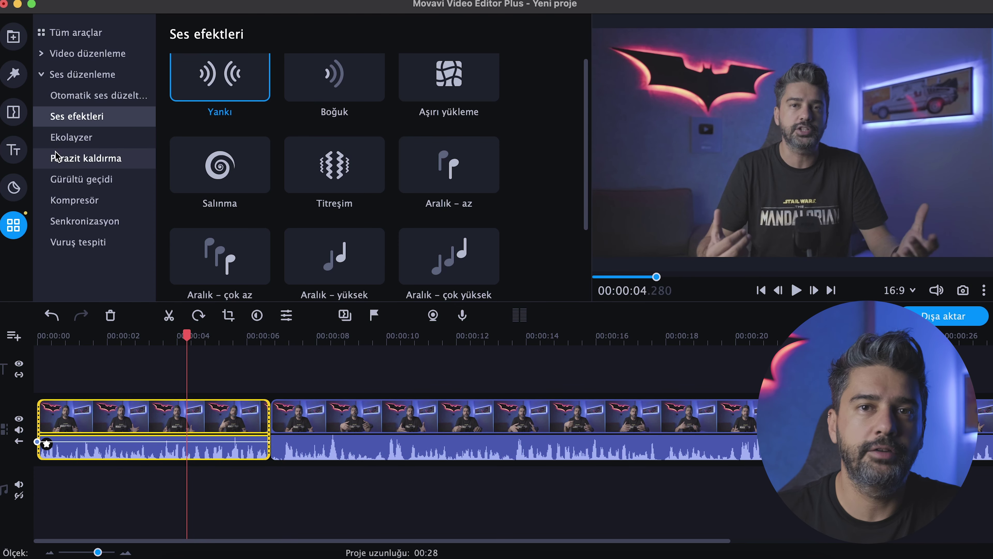
Apply the Hareket bulanıklığı filter from the Popüler category to the first clip and preview it from the start.
{"action": "left_click", "coordinate": [18, 83]}
{"action": "scroll", "coordinate": [395, 154], "scroll_direction": "down", "scroll_amount": 1}
{"action": "scroll", "coordinate": [401, 154], "scroll_direction": "down", "scroll_amount": 3}
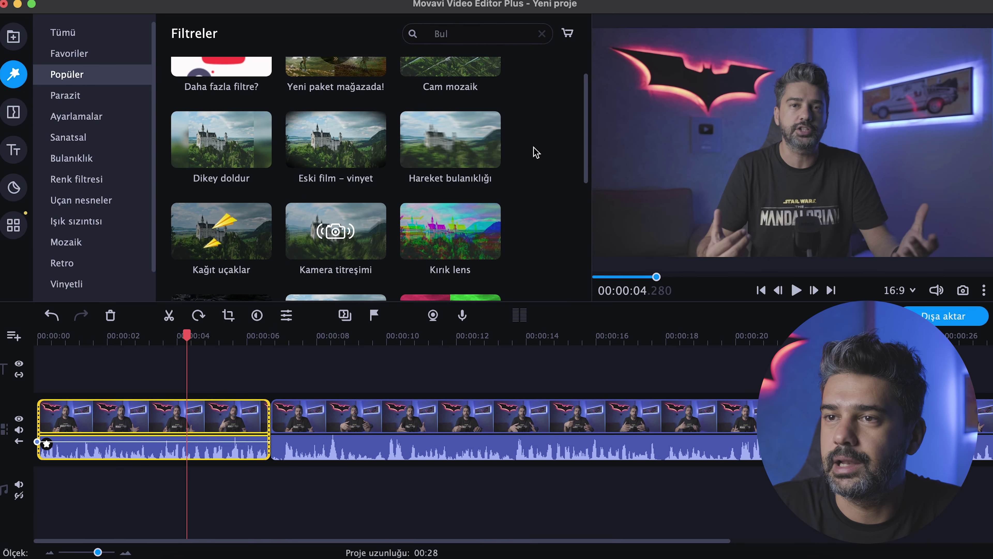
{"action": "scroll", "coordinate": [526, 169], "scroll_direction": "down", "scroll_amount": 15}
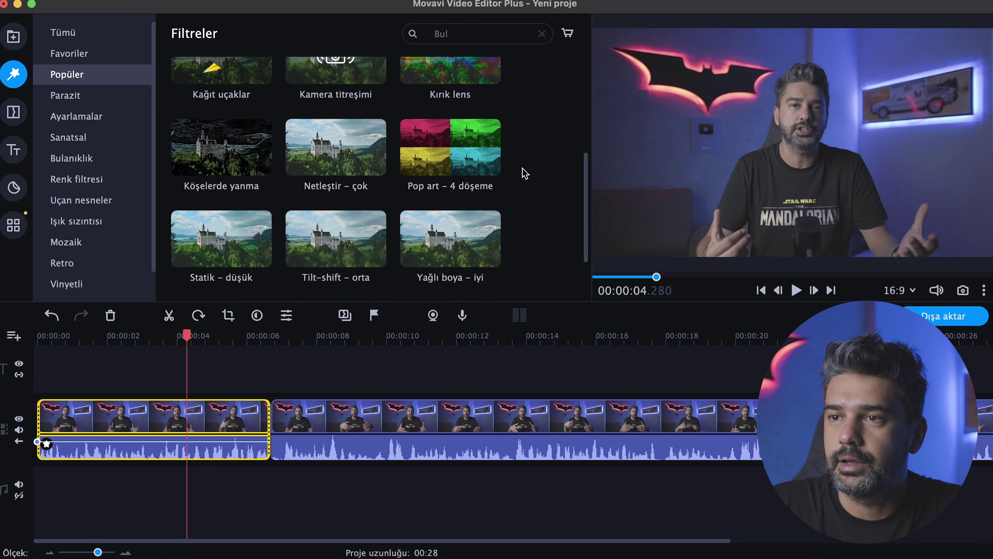
{"action": "scroll", "coordinate": [526, 173], "scroll_direction": "up", "scroll_amount": 12}
{"action": "left_click_drag", "start_coordinate": [450, 102], "coordinate": [144, 416]}
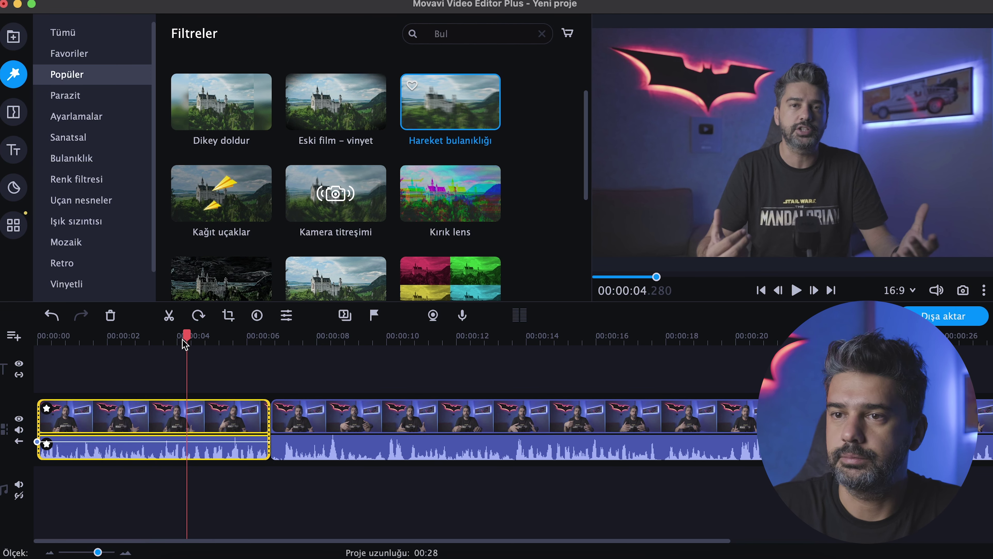
{"action": "left_click", "coordinate": [760, 290]}
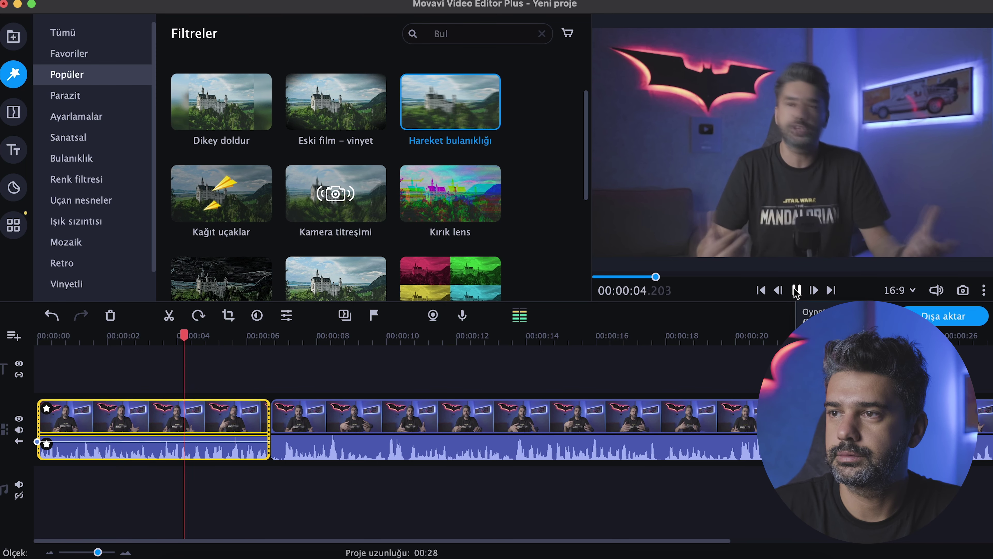
{"action": "left_click", "coordinate": [797, 290]}
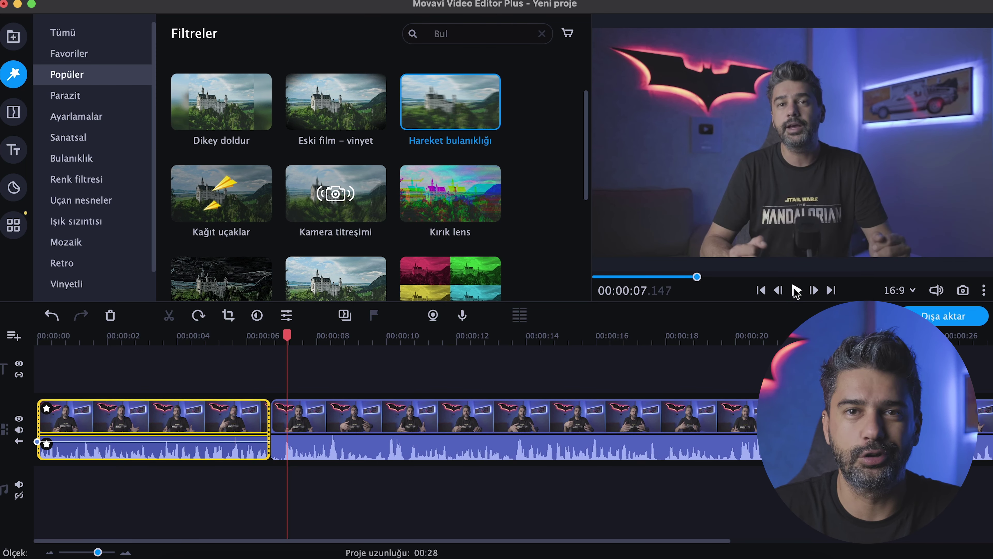
Play on past the first cut and split the second clip at 00:00:09.960.
{"action": "left_click_drag", "start_coordinate": [281, 337], "coordinate": [266, 337]}
{"action": "left_click", "coordinate": [798, 291]}
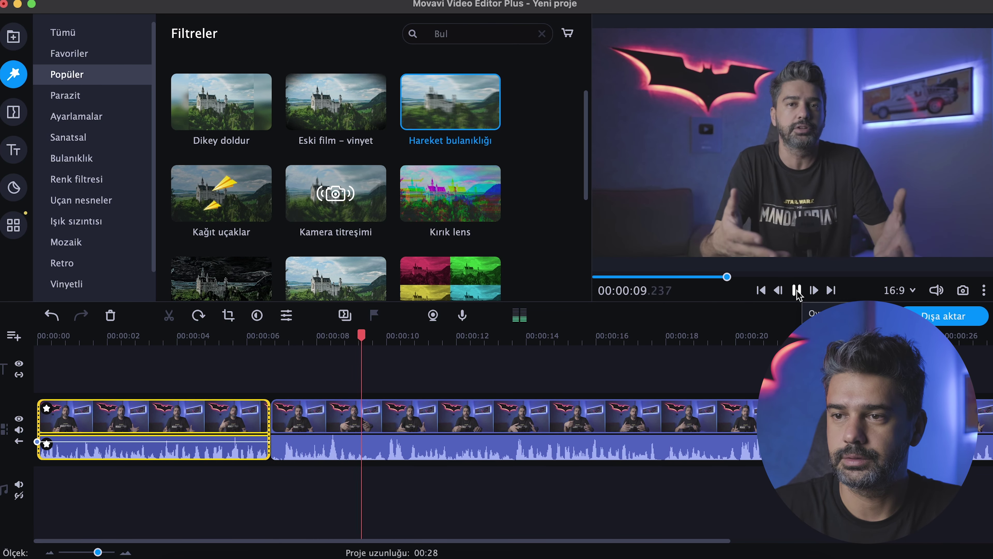
{"action": "left_click", "coordinate": [797, 290]}
{"action": "mouse_move", "coordinate": [396, 337]}
{"action": "left_mouse_down"}
{"action": "mouse_move", "coordinate": [370, 337]}
{"action": "mouse_move", "coordinate": [385, 339]}
{"action": "left_mouse_up"}
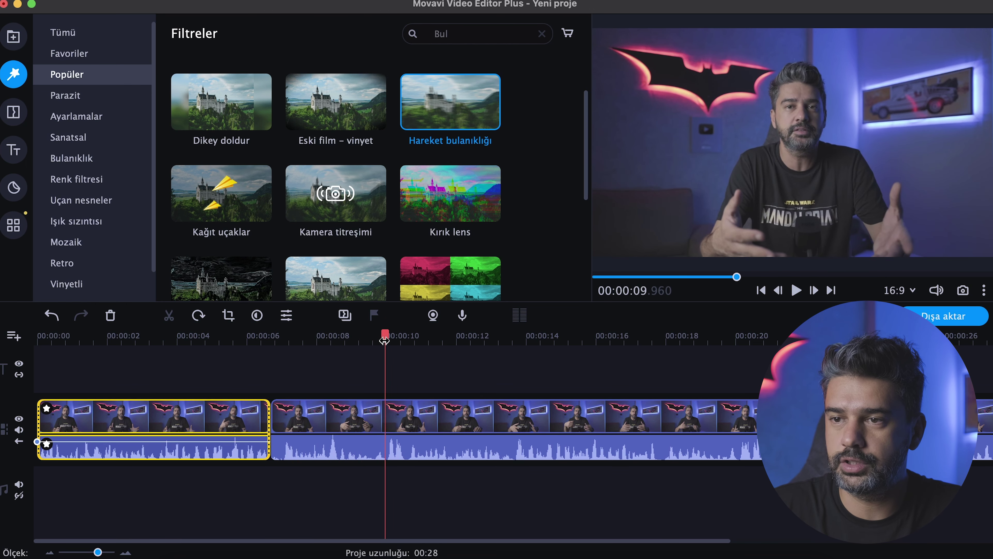
{"action": "left_click", "coordinate": [386, 430]}
{"action": "left_click", "coordinate": [168, 315]}
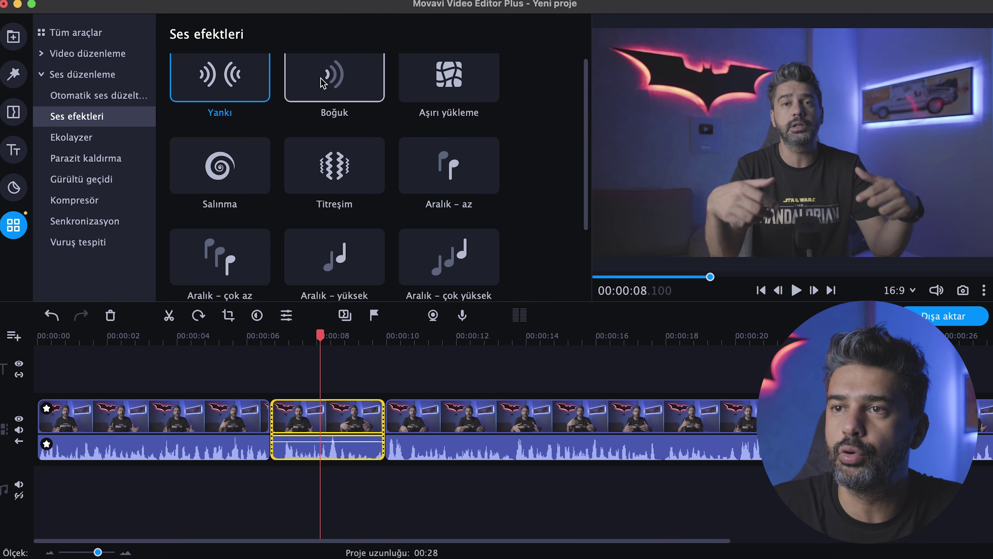
Apply the Boğuk audio effect to the short middle clip and play it back.
{"action": "scroll", "coordinate": [332, 83], "scroll_direction": "up", "scroll_amount": 1}
{"action": "left_click_drag", "start_coordinate": [332, 84], "coordinate": [324, 451]}
{"action": "left_click", "coordinate": [797, 290]}
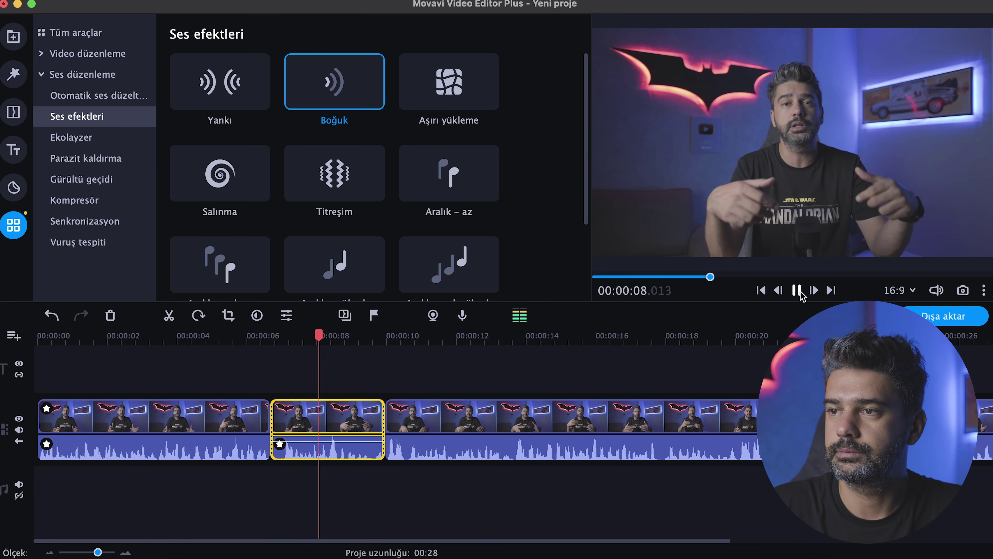
{"action": "key", "text": "space"}
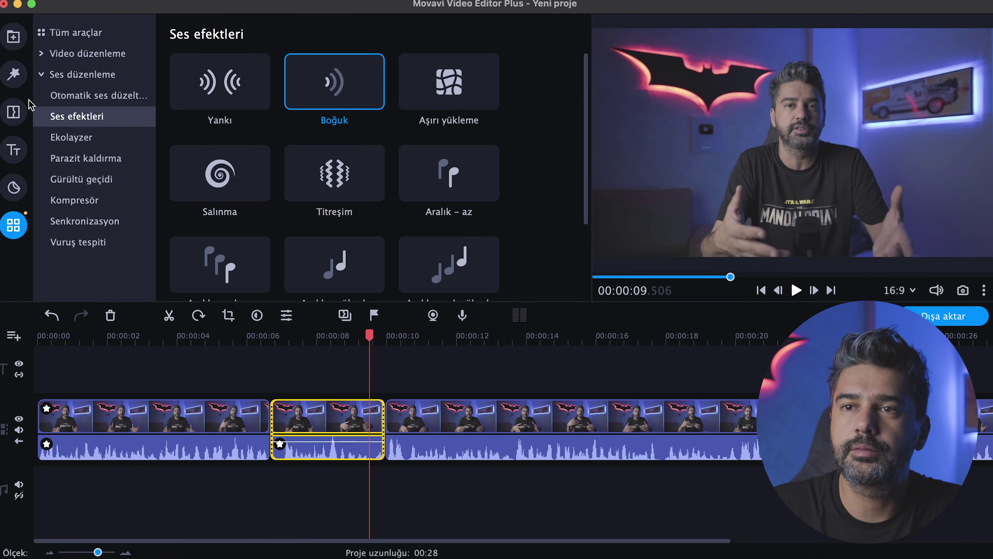
Look through the video filters in the Popüler, Parazit and Sanatsal categories.
{"action": "left_click", "coordinate": [21, 82]}
{"action": "scroll", "coordinate": [400, 236], "scroll_direction": "down", "scroll_amount": 5}
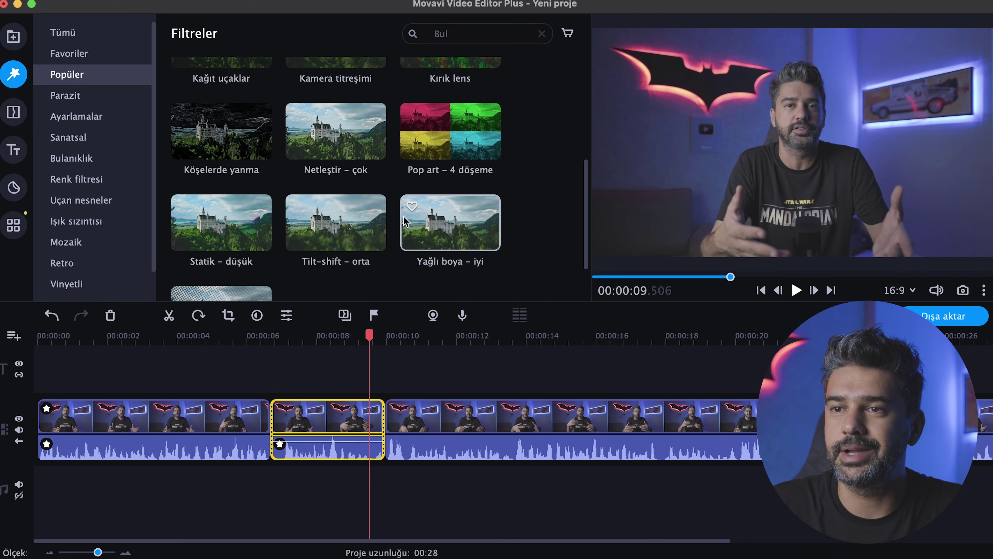
{"action": "scroll", "coordinate": [400, 236], "scroll_direction": "down", "scroll_amount": 2}
{"action": "left_click", "coordinate": [89, 97]}
{"action": "left_click", "coordinate": [89, 116]}
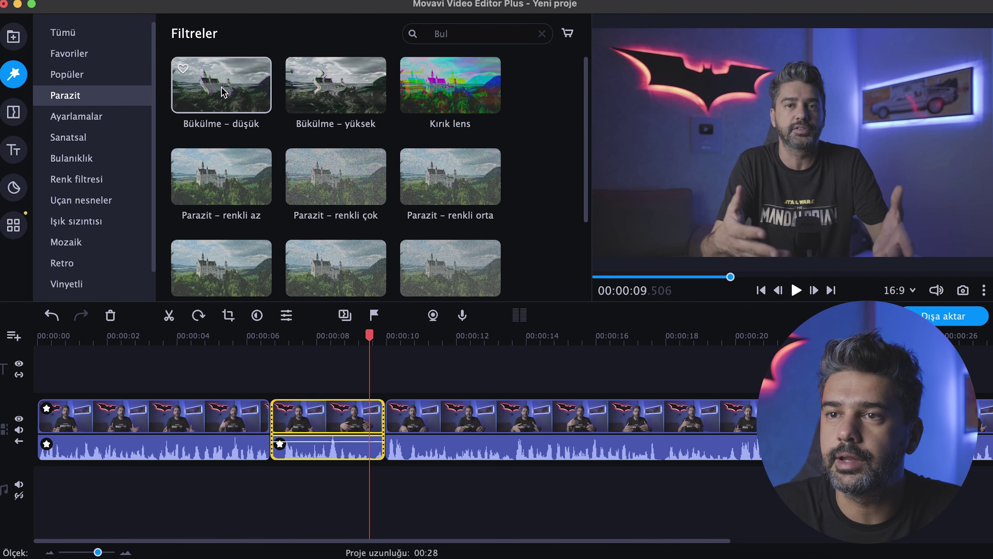
{"action": "left_click", "coordinate": [94, 137]}
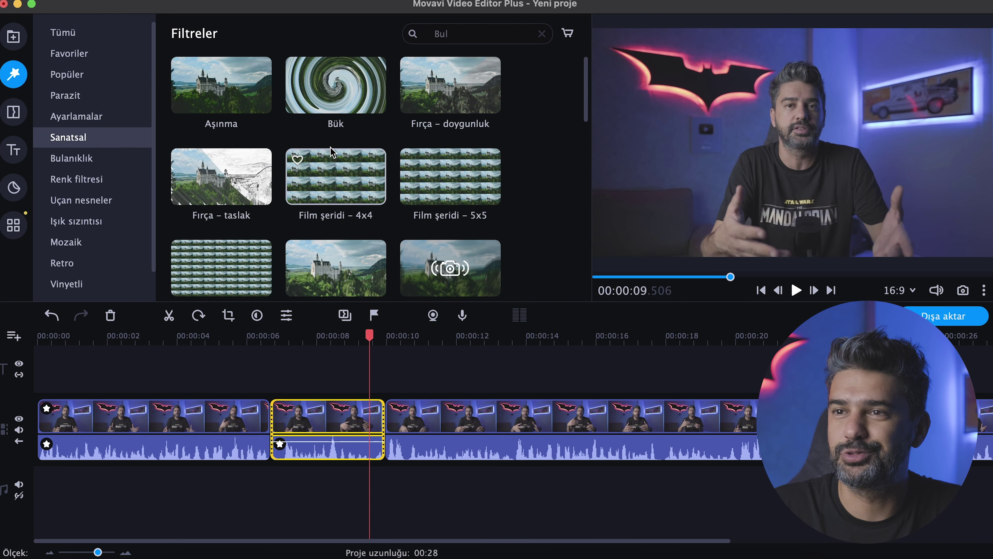
{"action": "scroll", "coordinate": [228, 95], "scroll_direction": "down", "scroll_amount": 5}
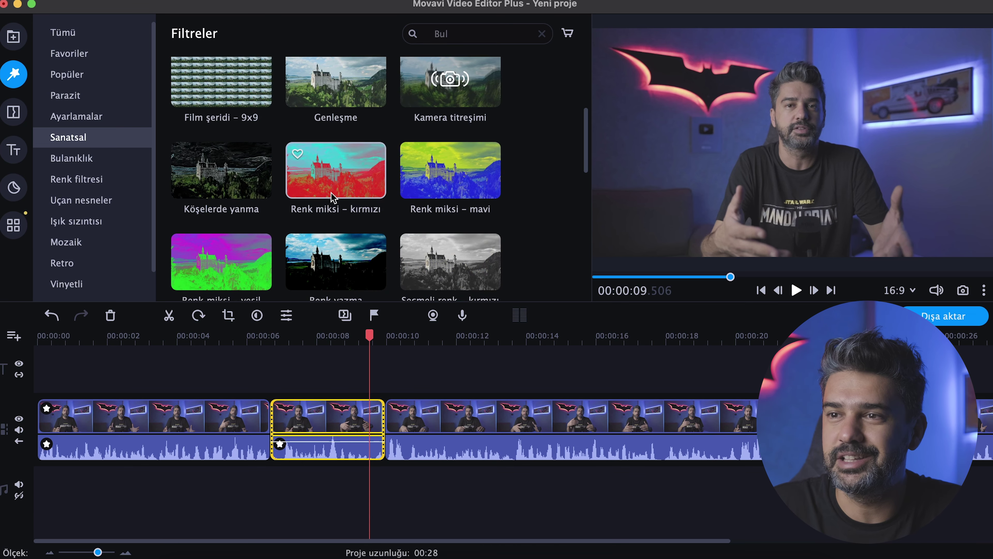
{"action": "scroll", "coordinate": [331, 196], "scroll_direction": "down", "scroll_amount": 4}
Apply the Boudin filter from the Renk filtresi category to the second clip and play it from its start.
{"action": "left_click", "coordinate": [76, 179]}
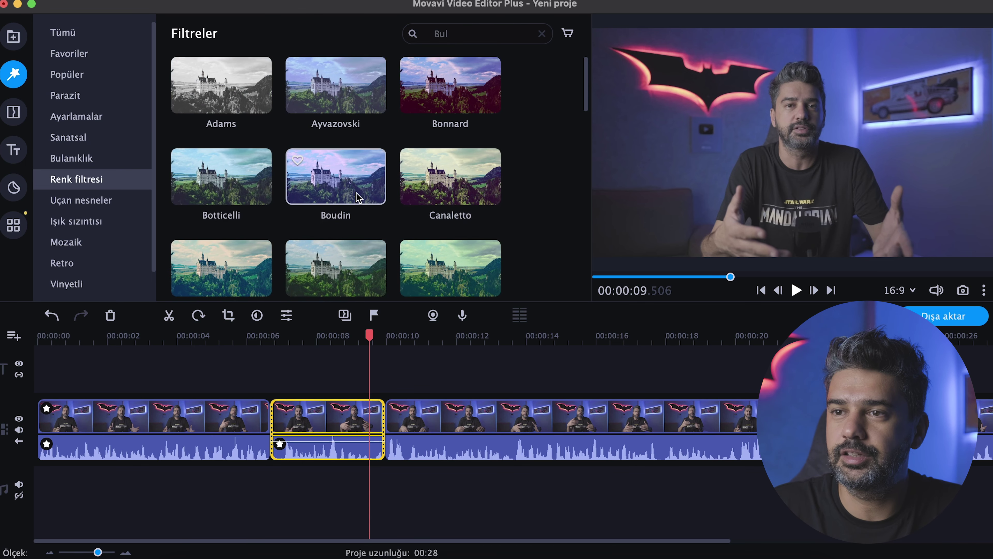
{"action": "scroll", "coordinate": [358, 198], "scroll_direction": "down", "scroll_amount": 8}
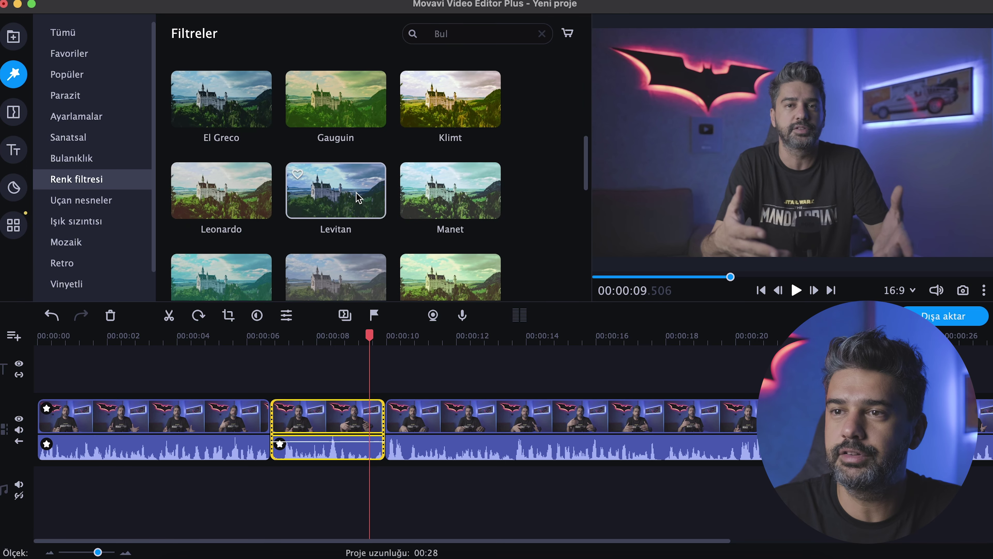
{"action": "scroll", "coordinate": [358, 197], "scroll_direction": "down", "scroll_amount": 10}
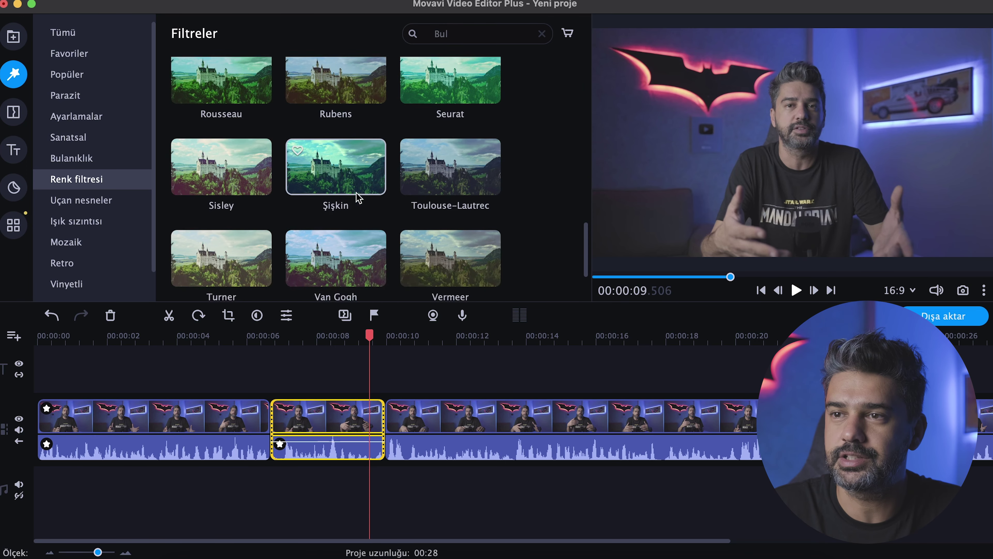
{"action": "scroll", "coordinate": [358, 198], "scroll_direction": "up", "scroll_amount": 20}
{"action": "left_click_drag", "start_coordinate": [358, 197], "coordinate": [314, 418]}
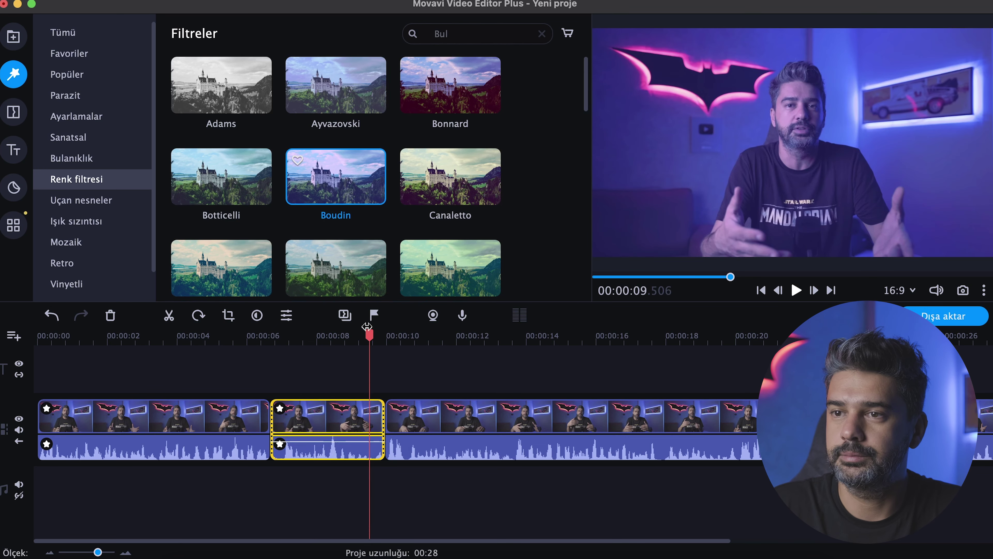
{"action": "left_click", "coordinate": [282, 335]}
{"action": "left_click", "coordinate": [796, 290]}
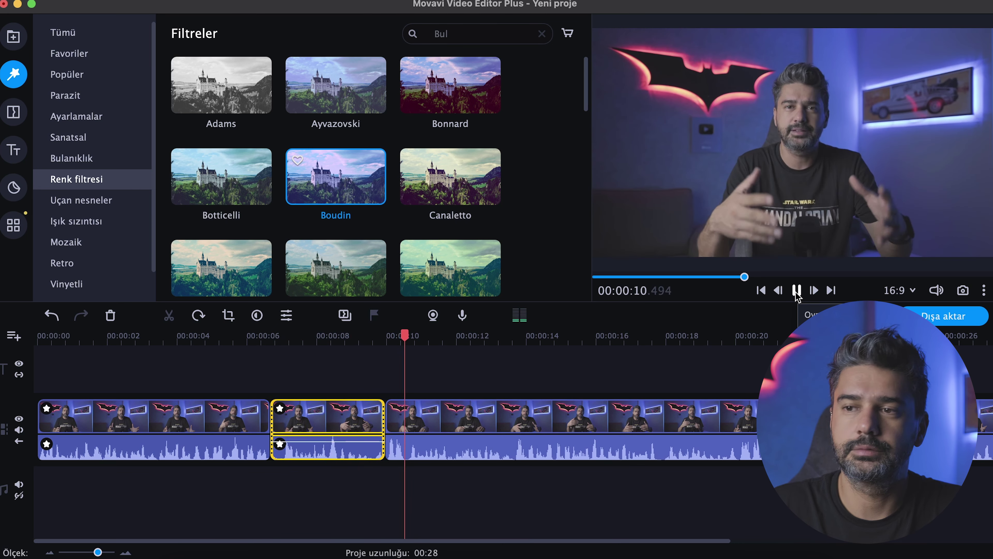
{"action": "left_click", "coordinate": [796, 289]}
Split the last clip at 00:00:13.720.
{"action": "left_click", "coordinate": [515, 336]}
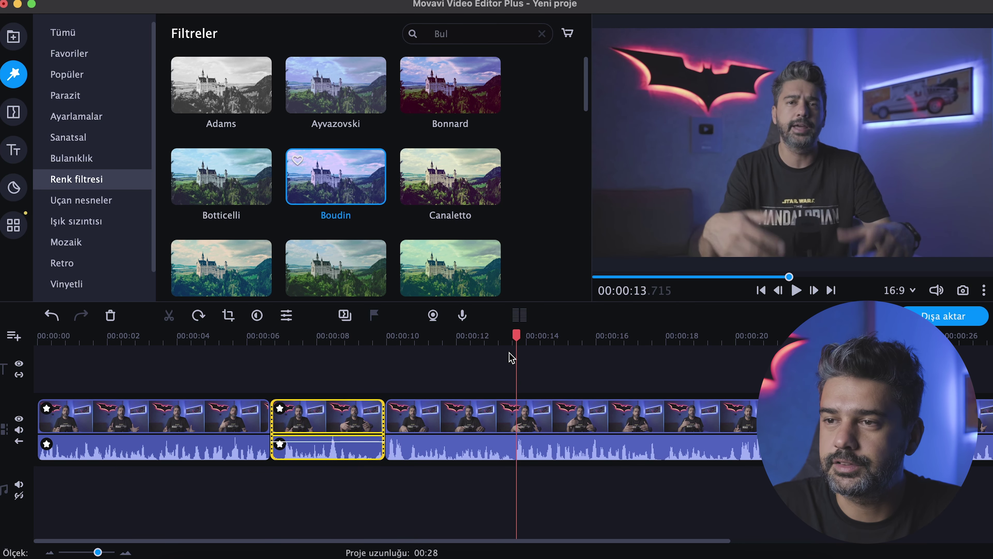
{"action": "left_click", "coordinate": [518, 424]}
{"action": "left_click", "coordinate": [169, 315]}
Apply the Titreşim audio effect to the selected third and fourth clips and play them back.
{"action": "left_click", "coordinate": [13, 225]}
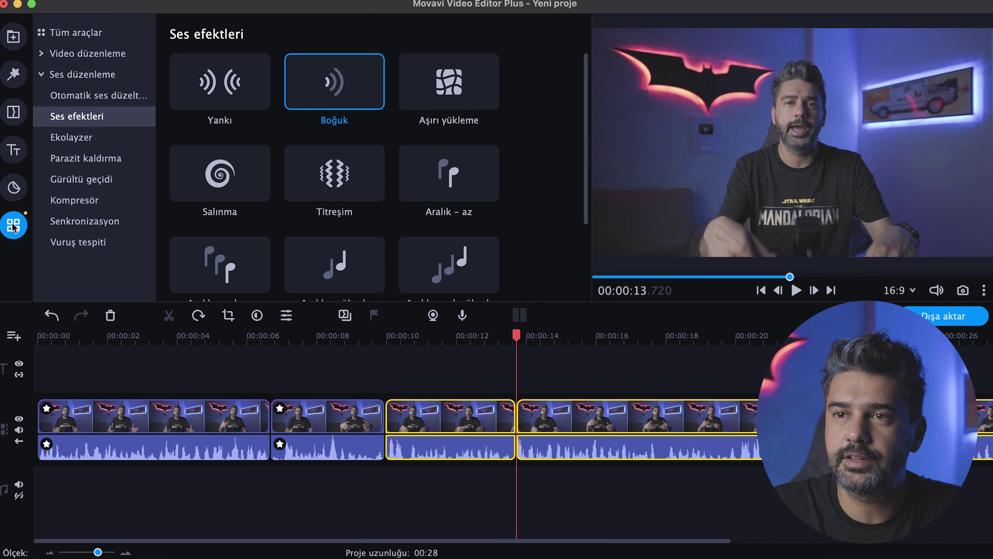
{"action": "left_click_drag", "start_coordinate": [335, 174], "coordinate": [457, 447]}
{"action": "left_click_drag", "start_coordinate": [516, 335], "coordinate": [398, 335]}
{"action": "left_click", "coordinate": [797, 290]}
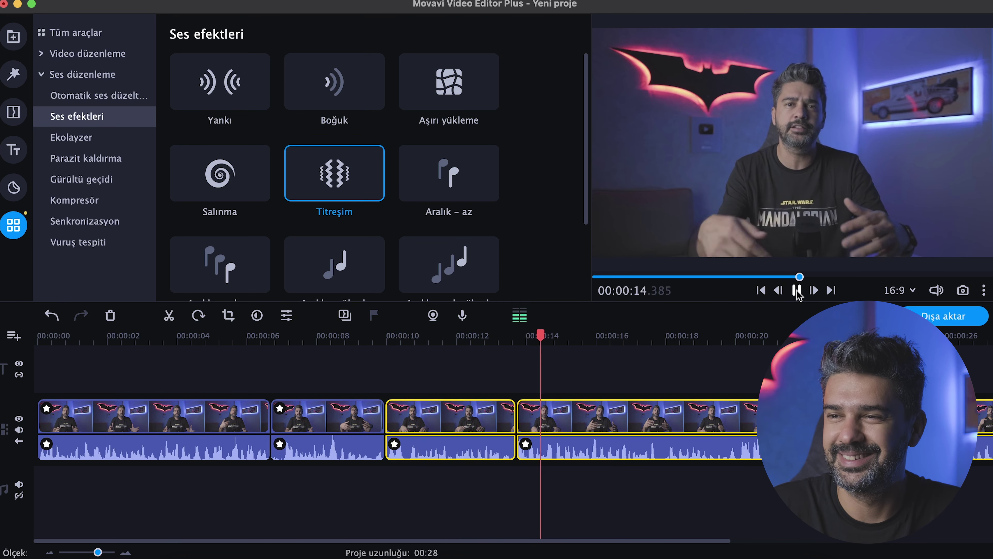
{"action": "left_click", "coordinate": [797, 291]}
Remove the Titreşim effect from the audio of the last clip.
{"action": "left_click", "coordinate": [609, 388]}
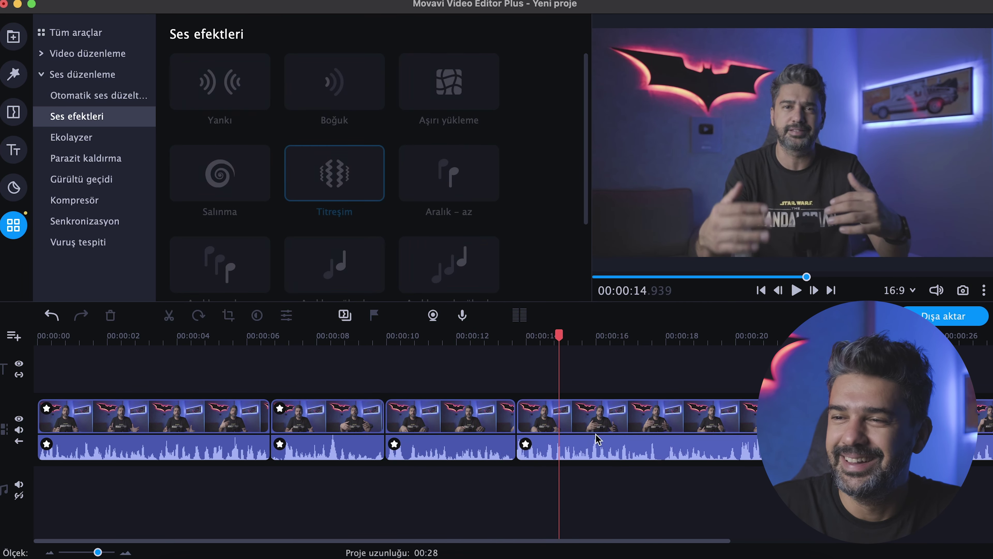
{"action": "left_click", "coordinate": [526, 445]}
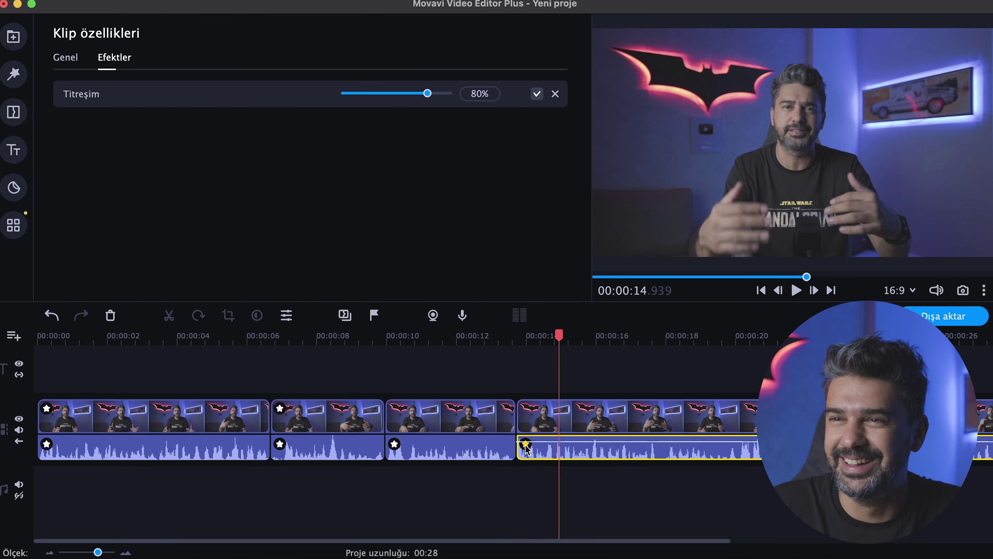
{"action": "left_click", "coordinate": [555, 94]}
Open the Titreşim effect settings on the third clip's audio and examine the intensity control.
{"action": "left_click", "coordinate": [434, 452]}
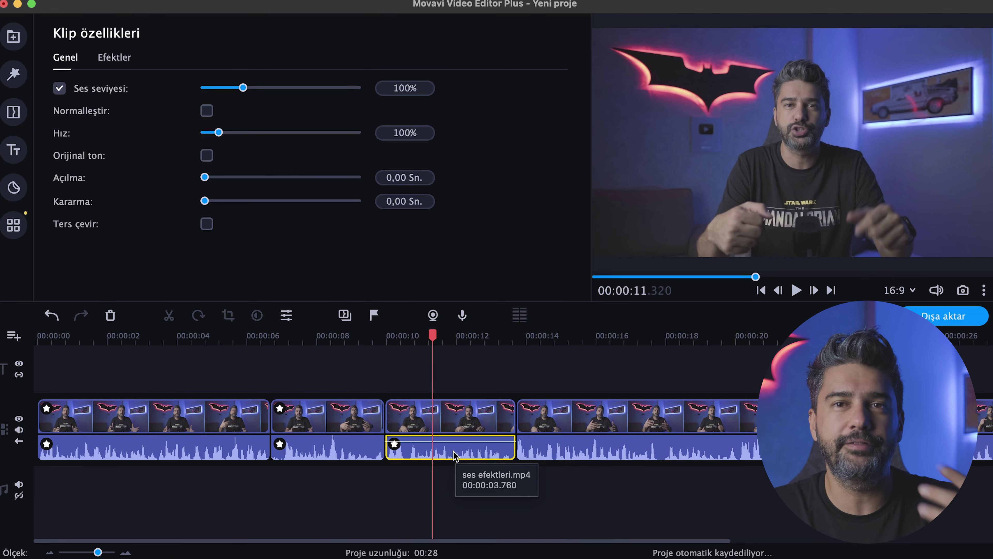
{"action": "left_click", "coordinate": [395, 446]}
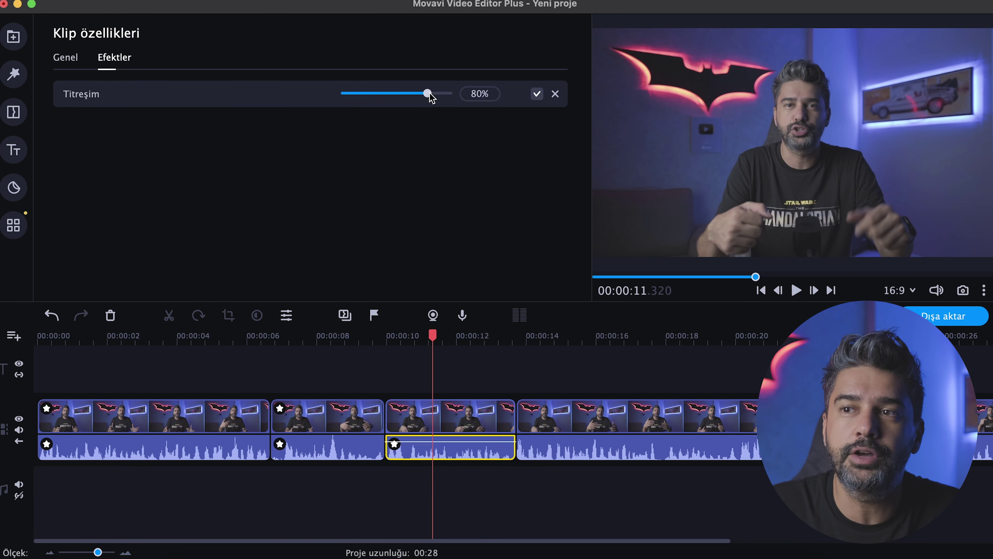
{"action": "mouse_move", "coordinate": [428, 98]}
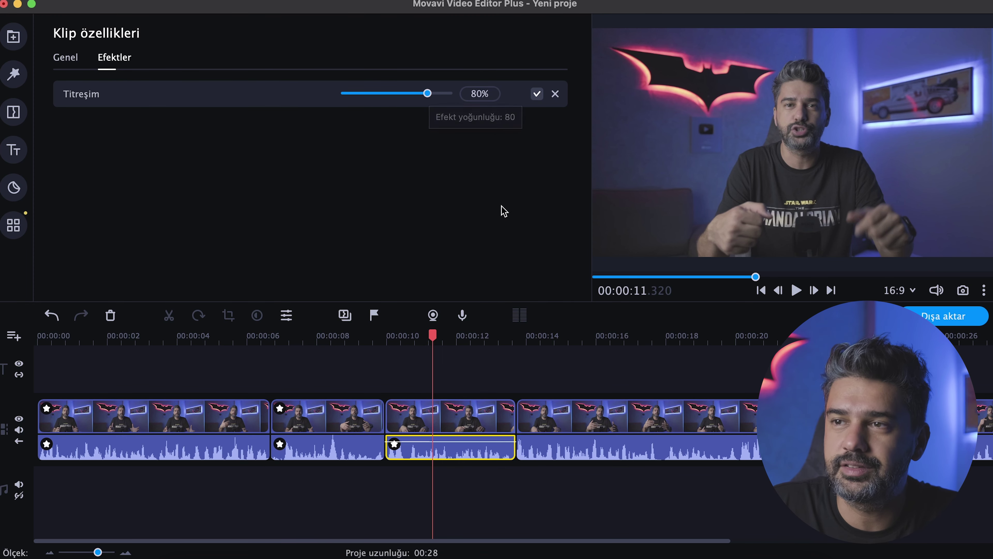
Apply the Kırık lens filter from the Parazit category to the third clip and preview it.
{"action": "left_click", "coordinate": [13, 112]}
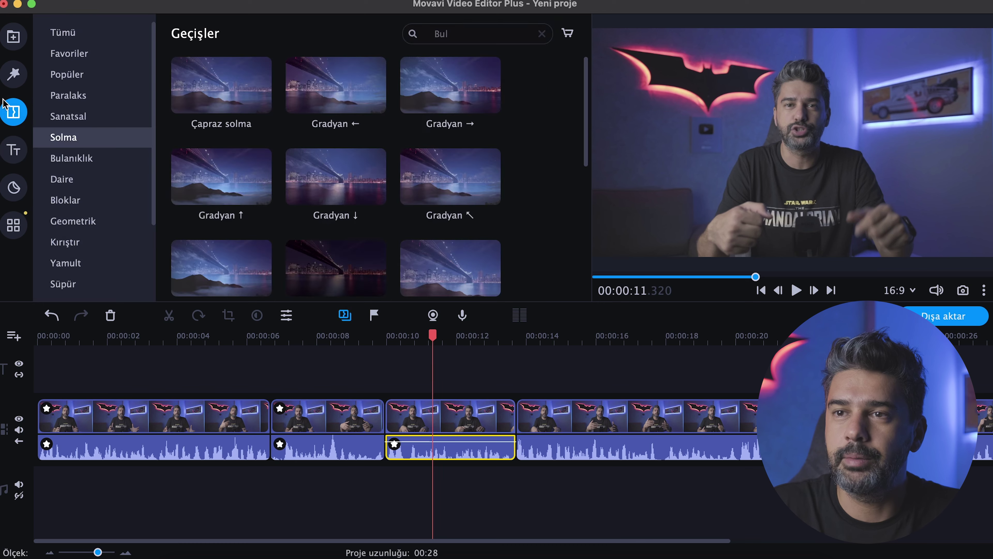
{"action": "left_click", "coordinate": [14, 74]}
{"action": "left_click", "coordinate": [65, 95]}
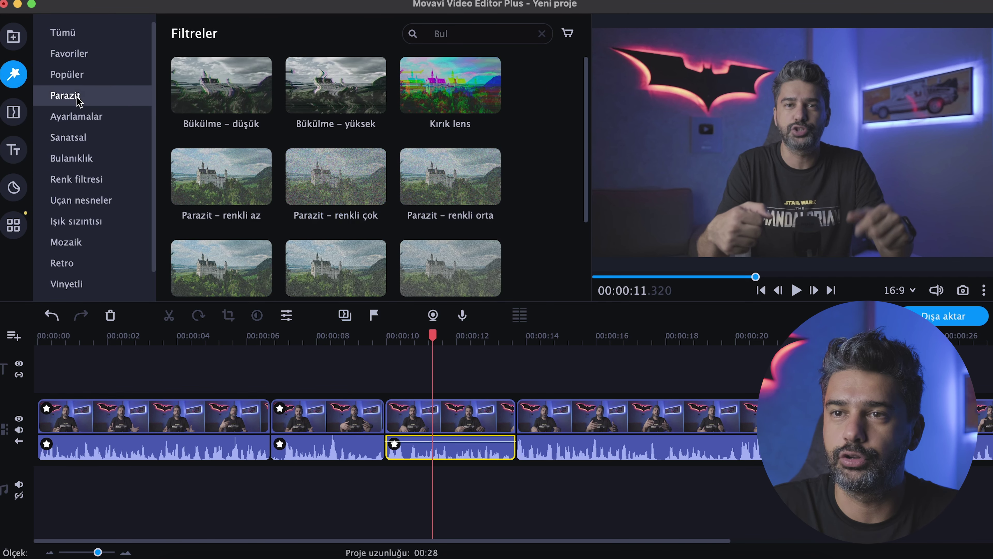
{"action": "left_click_drag", "start_coordinate": [450, 85], "coordinate": [429, 402]}
{"action": "left_click_drag", "start_coordinate": [450, 343], "coordinate": [406, 343]}
{"action": "left_click", "coordinate": [796, 290]}
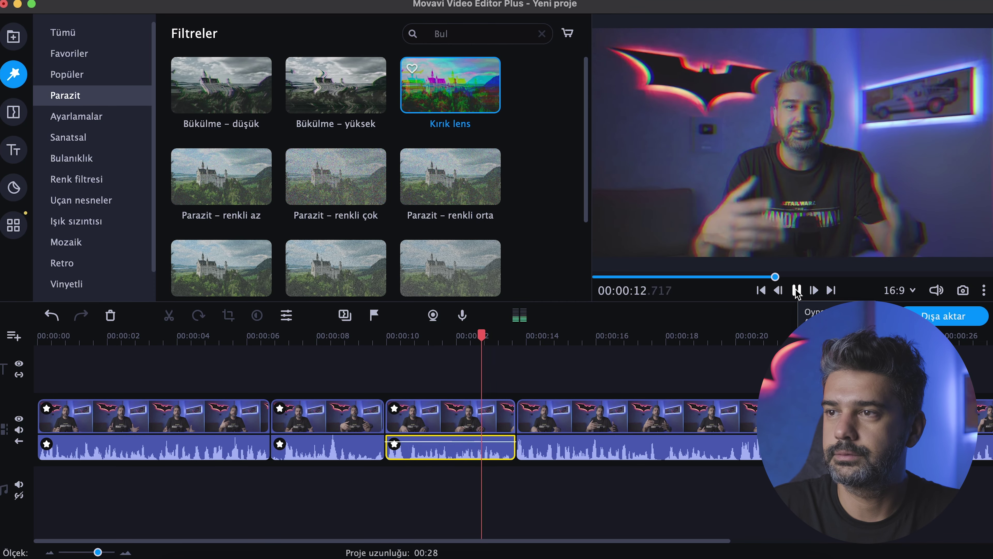
{"action": "key", "text": "space"}
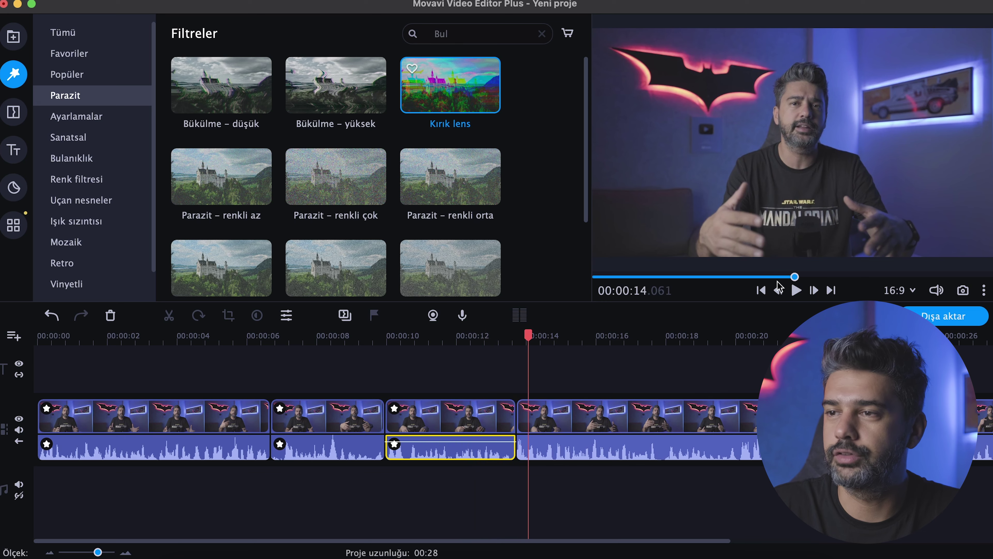
Split the last clip at 00:00:20.080.
{"action": "left_click", "coordinate": [738, 337]}
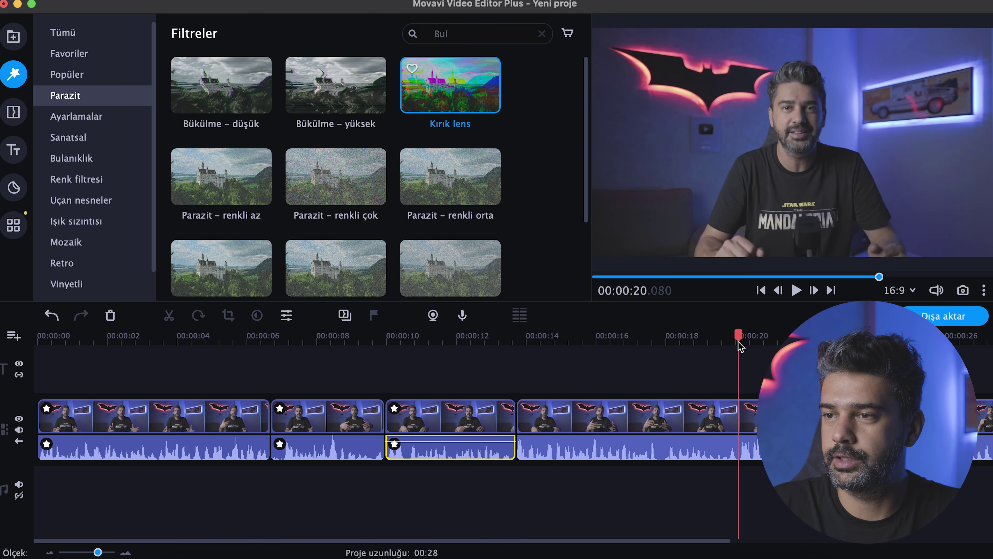
{"action": "left_click", "coordinate": [739, 431]}
{"action": "left_click", "coordinate": [169, 319]}
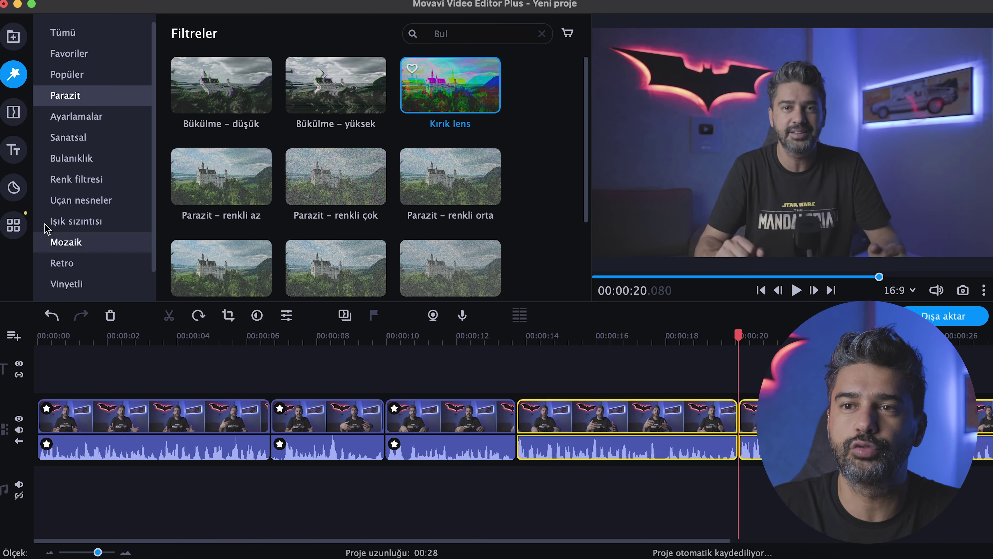
Try the Aralık – çok yüksek audio effect on the selected last two clips and play it back.
{"action": "left_click", "coordinate": [13, 225]}
{"action": "scroll", "coordinate": [500, 192], "scroll_direction": "down", "scroll_amount": 3}
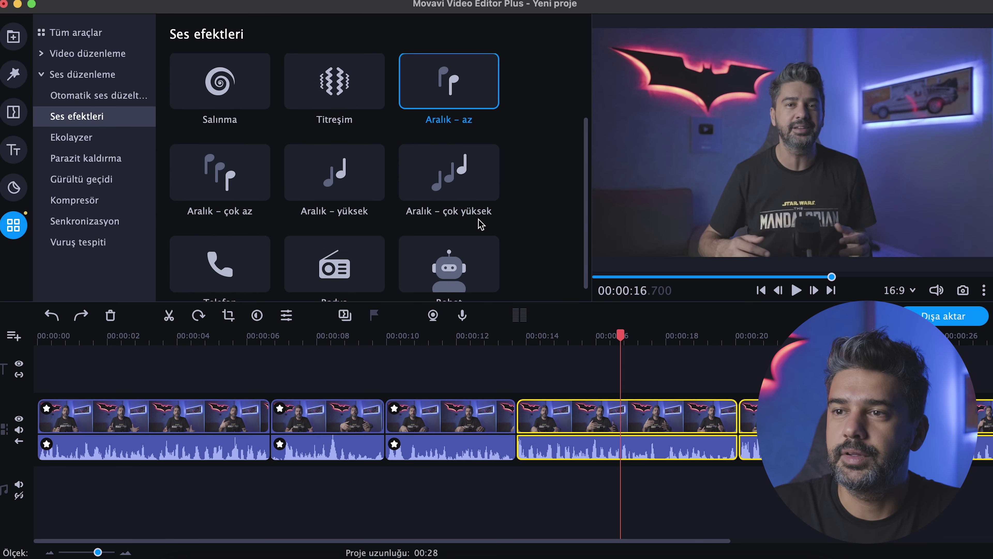
{"action": "left_click_drag", "start_coordinate": [464, 186], "coordinate": [567, 454]}
{"action": "left_click", "coordinate": [610, 336]}
{"action": "left_click", "coordinate": [796, 290]}
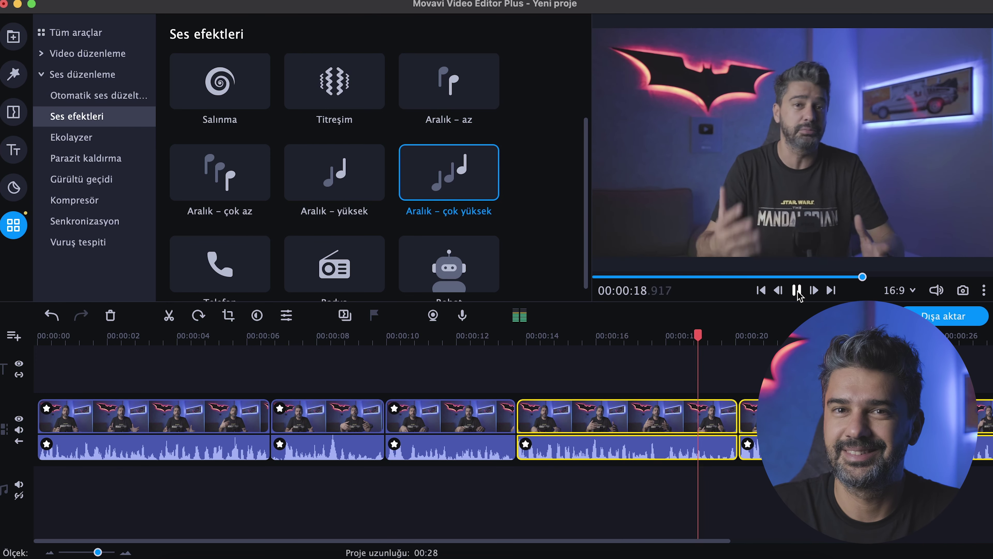
{"action": "left_click", "coordinate": [797, 291]}
Undo the Aralık – çok yüksek effect and apply Aralık – az to the selected clips instead, previewing from the fourth clip's start.
{"action": "left_click", "coordinate": [557, 336]}
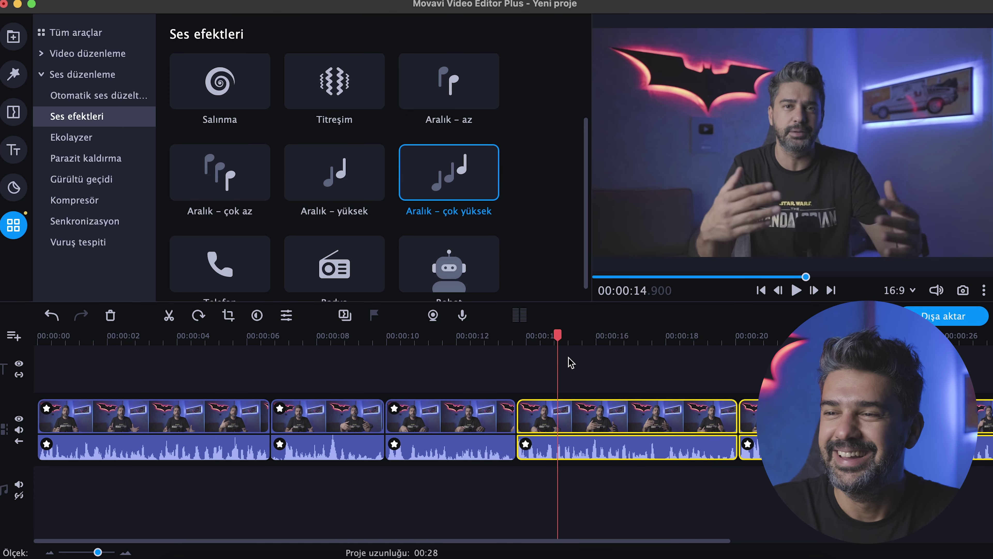
{"action": "key", "text": "super+z"}
{"action": "left_click_drag", "start_coordinate": [452, 84], "coordinate": [540, 466]}
{"action": "left_click_drag", "start_coordinate": [557, 335], "coordinate": [526, 335]}
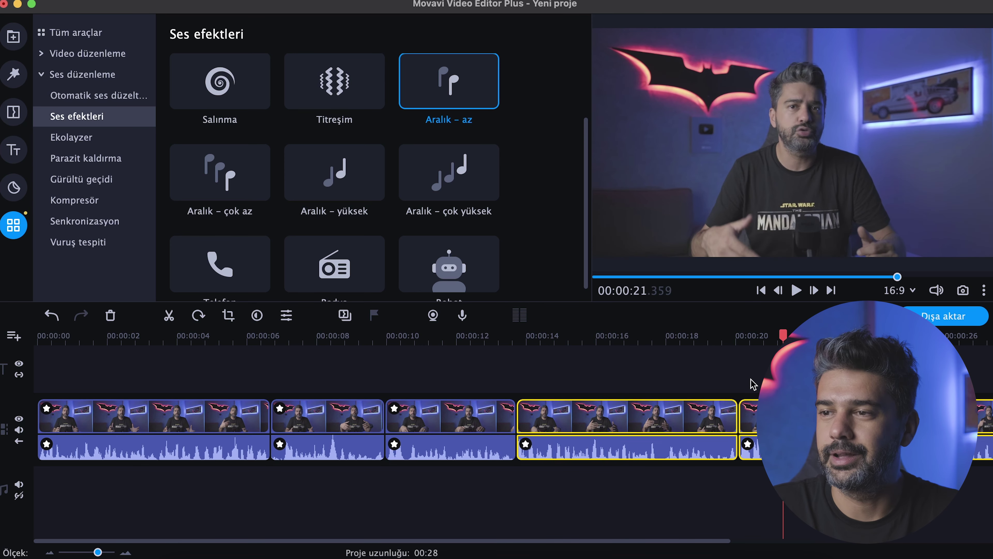
Remove the Aralık – az effect from the last clip while keeping its audio.
{"action": "left_click", "coordinate": [454, 497]}
{"action": "left_click", "coordinate": [455, 444]}
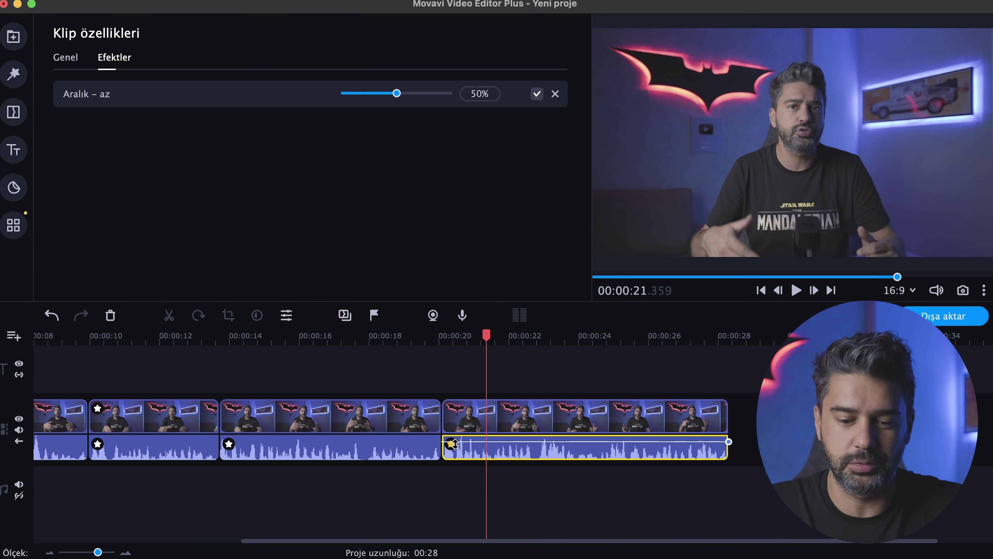
{"action": "key", "text": "Delete"}
{"action": "key", "text": "super+z"}
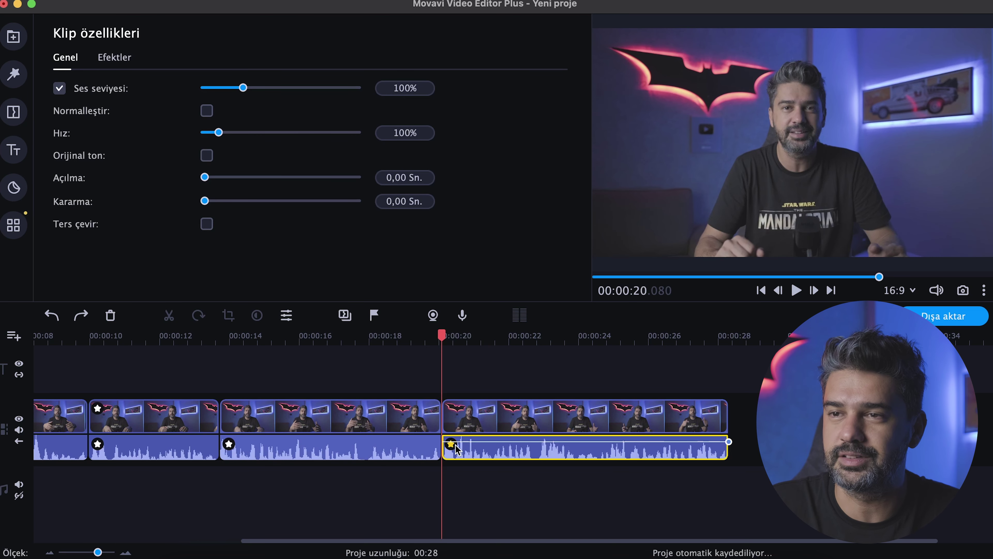
{"action": "left_click", "coordinate": [123, 66]}
{"action": "left_click", "coordinate": [563, 96]}
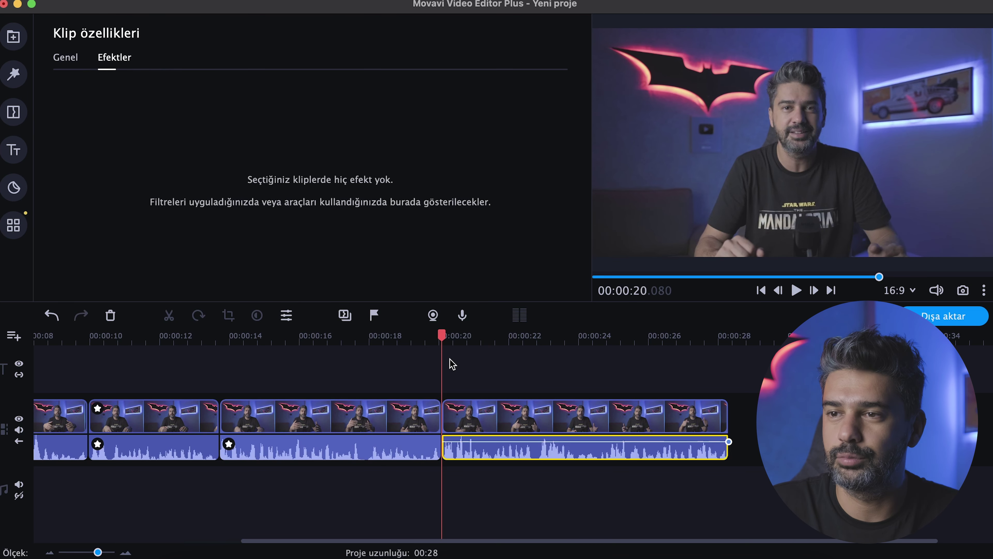
Play the last clip and split it at 00:00:22.720 and again at about 25 seconds.
{"action": "key", "text": "space"}
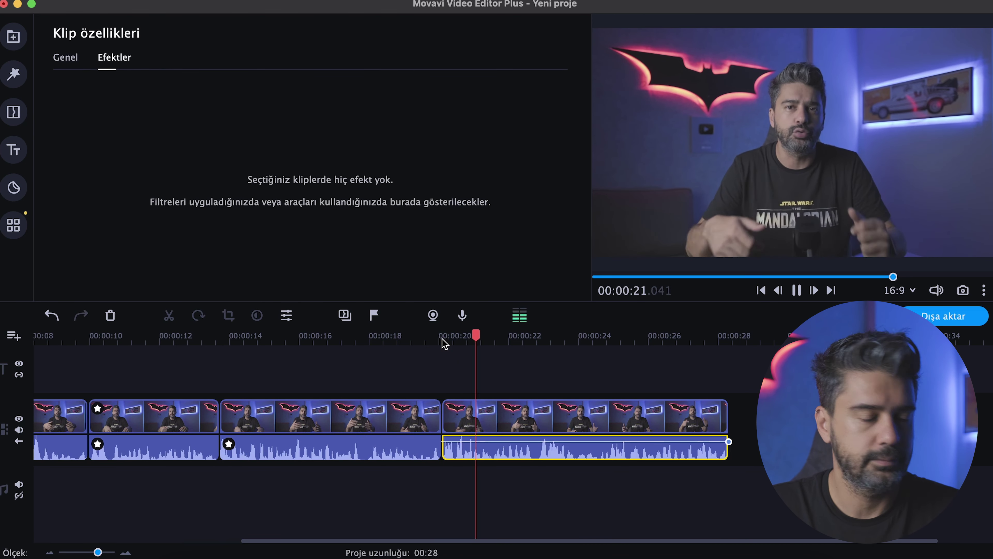
{"action": "key", "text": "space"}
{"action": "left_click_drag", "start_coordinate": [553, 338], "coordinate": [531, 343]}
{"action": "left_click", "coordinate": [535, 420]}
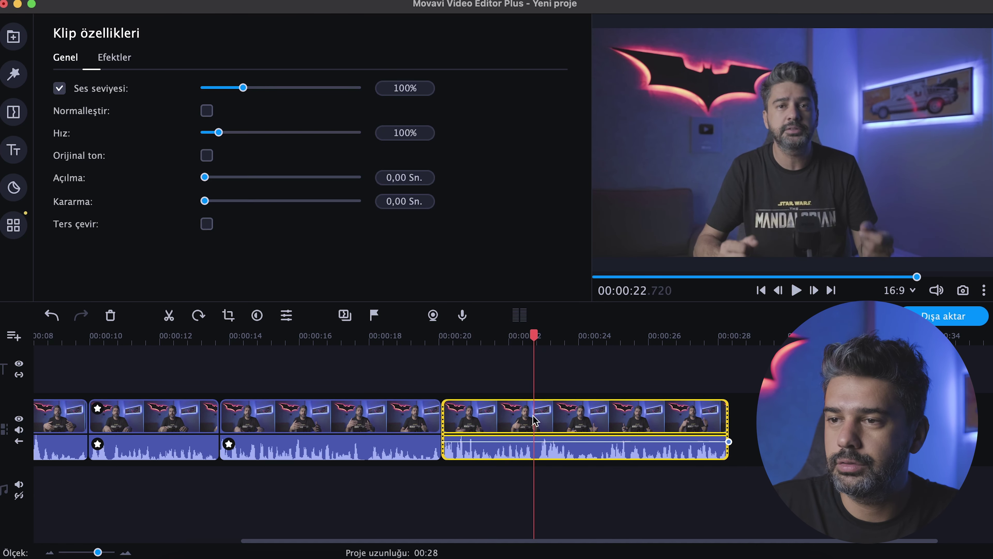
{"action": "left_click", "coordinate": [173, 319]}
{"action": "left_click_drag", "start_coordinate": [536, 329], "coordinate": [461, 330]}
{"action": "key", "text": "super+b"}
Apply the Telefon, Radyo and Robot audio effects, in that order, to the last three clips.
{"action": "left_click_drag", "start_coordinate": [220, 245], "coordinate": [504, 446]}
{"action": "left_click_drag", "start_coordinate": [569, 417], "coordinate": [569, 417]}
{"action": "left_click", "coordinate": [674, 417]}
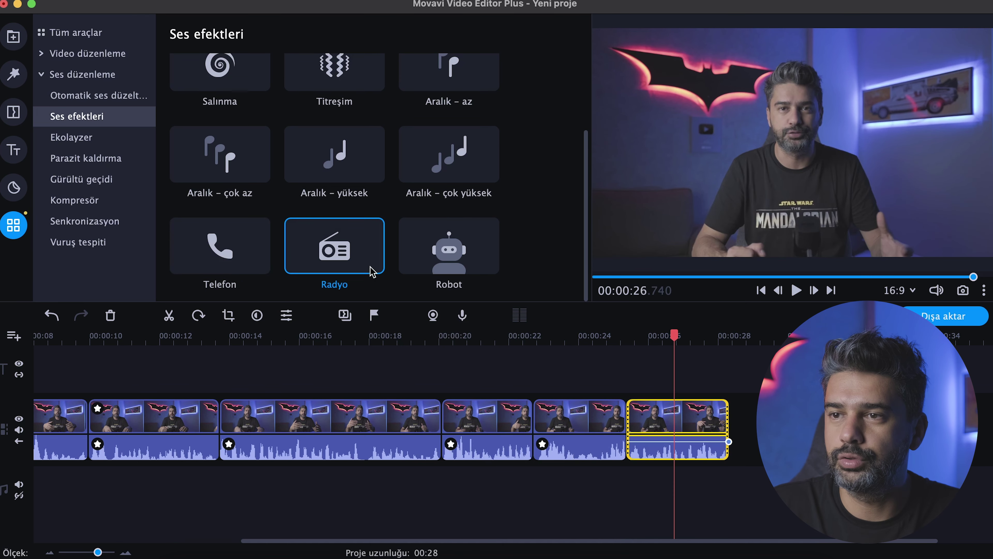
{"action": "left_click_drag", "start_coordinate": [449, 246], "coordinate": [660, 417]}
Move the playhead to 00:00:17.020 and select the fourth clip.
{"action": "left_click", "coordinate": [188, 340]}
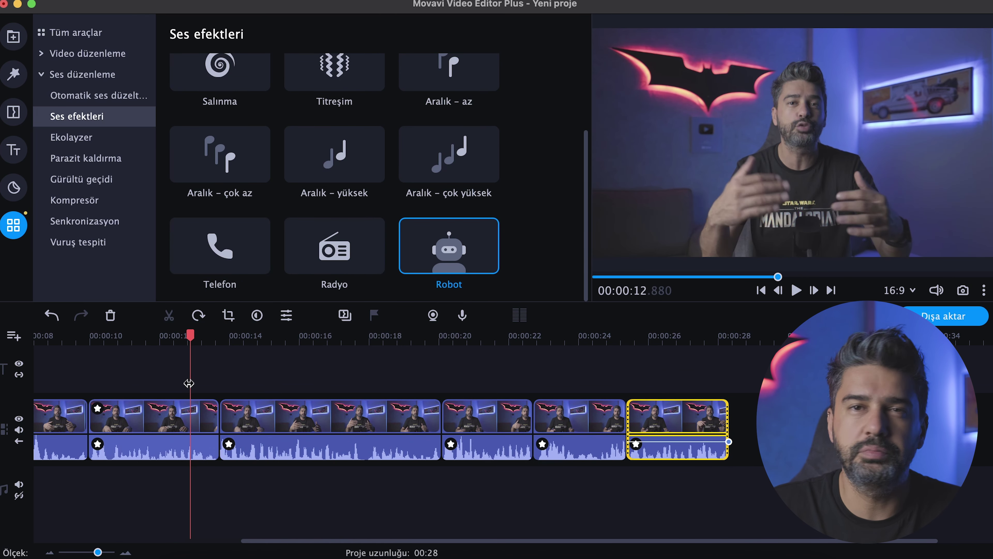
{"action": "left_click", "coordinate": [304, 341]}
{"action": "left_click", "coordinate": [335, 438]}
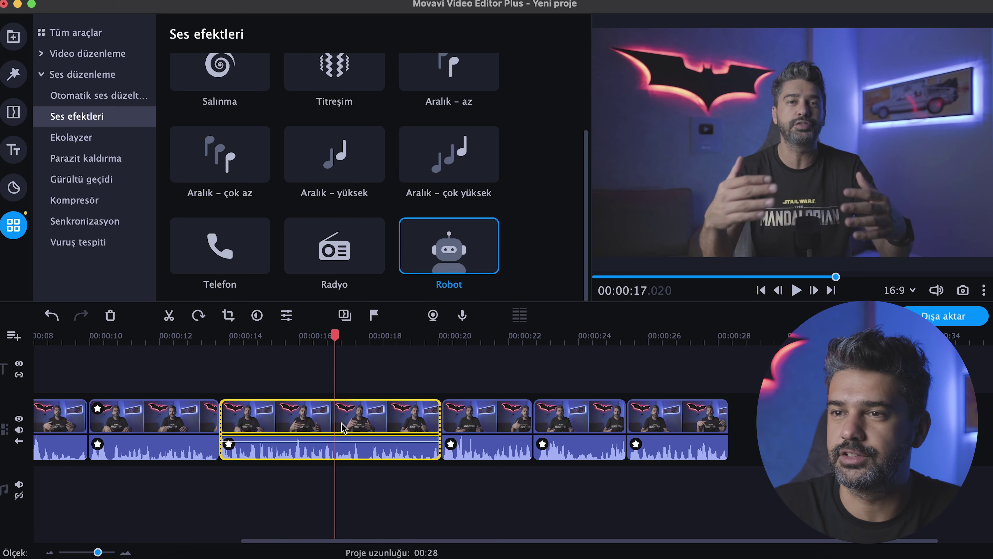